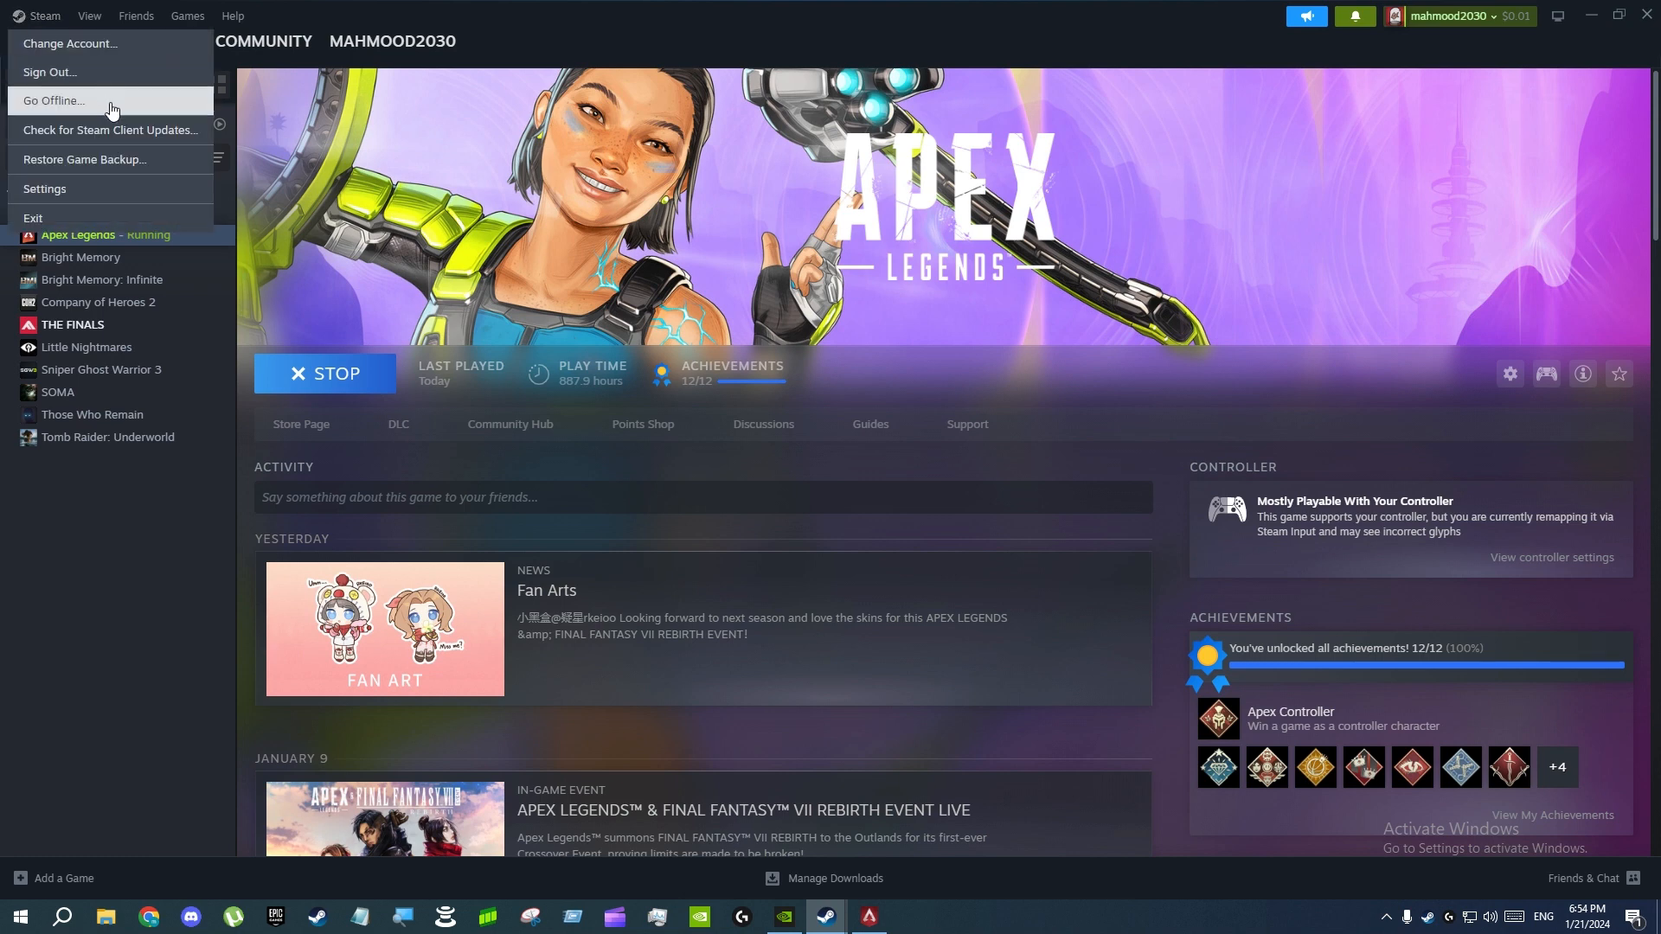
Open Steam's controller settings, check the PlayStation Controller Support options, and close the settings unchanged
left_click(65, 190)
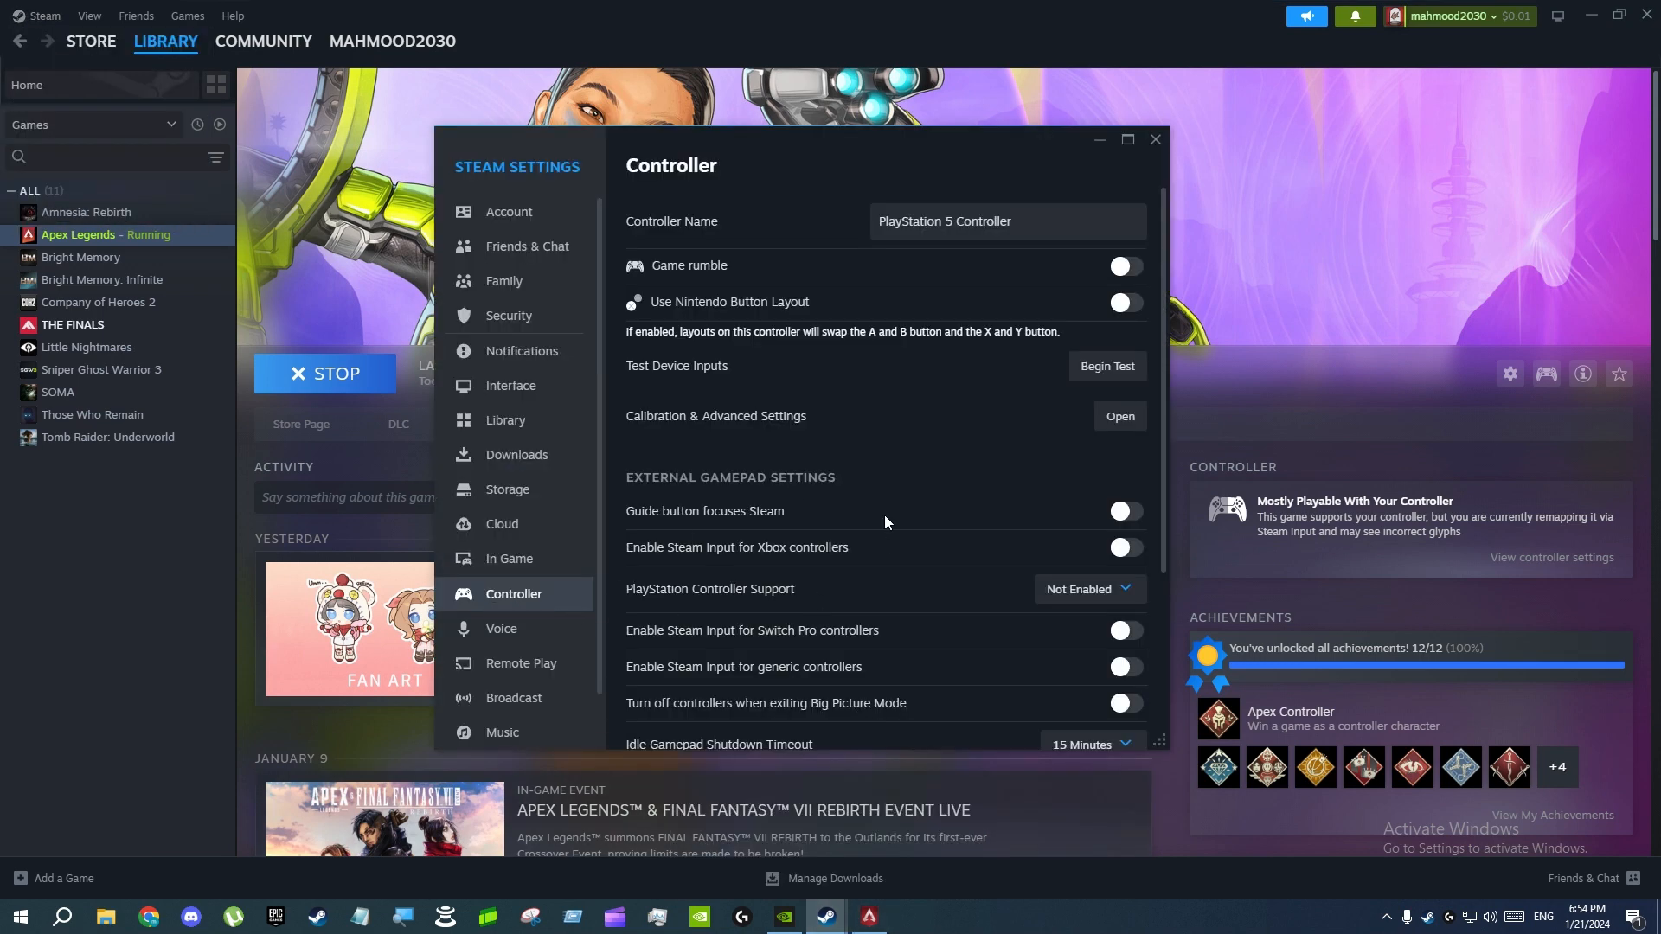
scroll(888, 522, "down", 1)
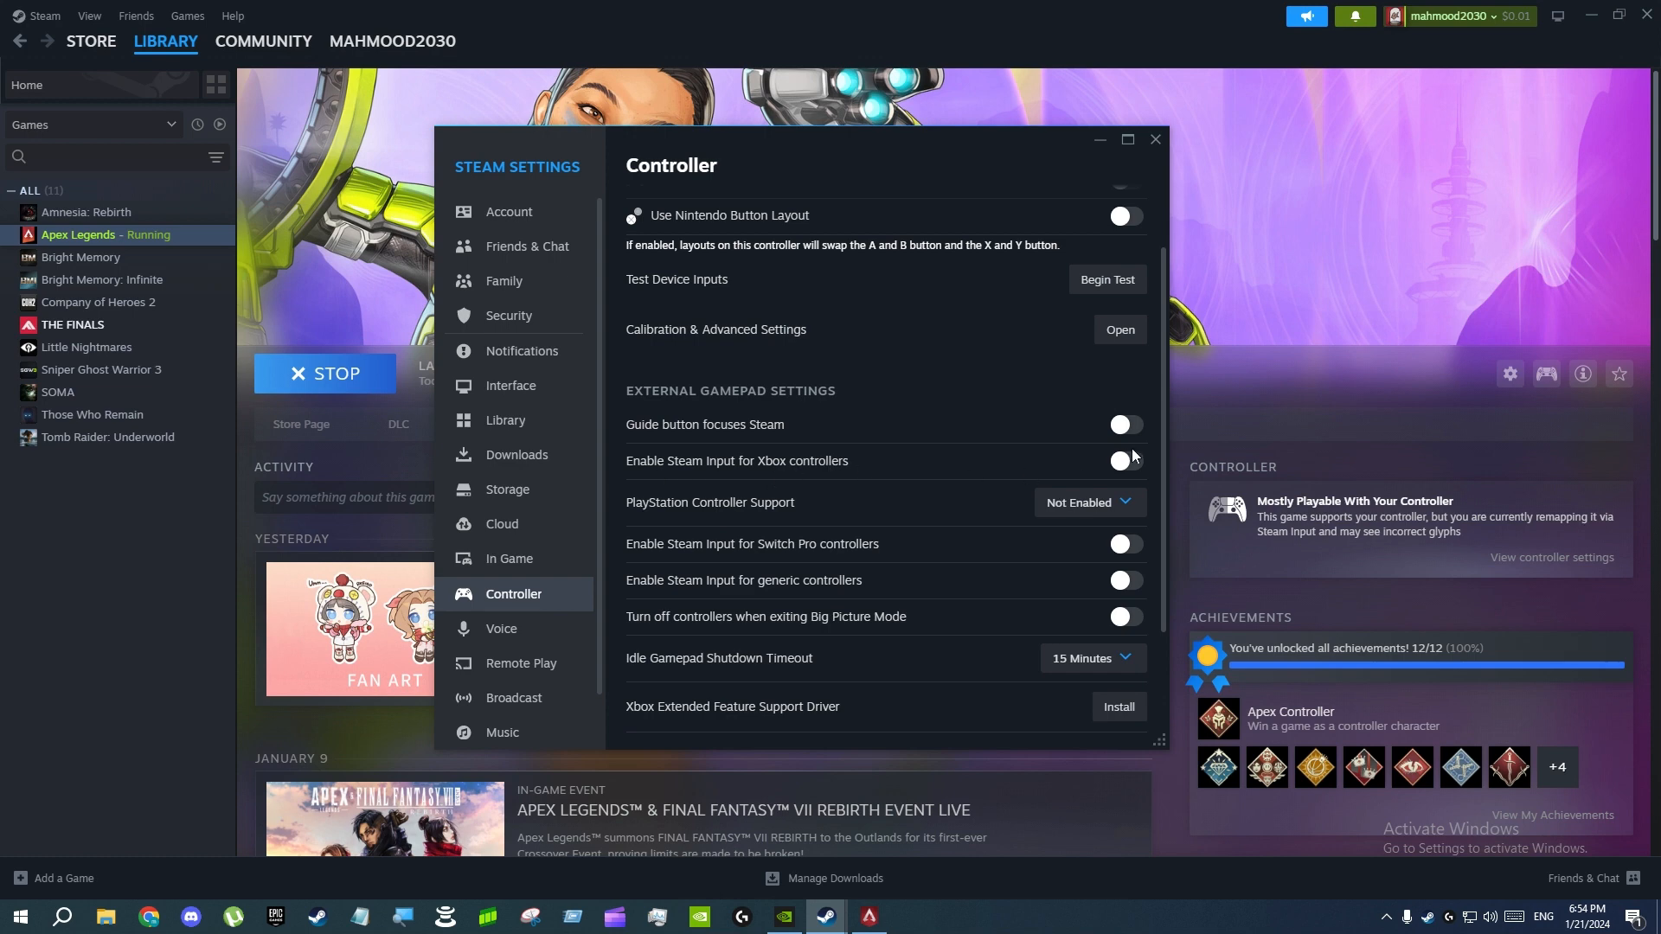
left_click(1090, 506)
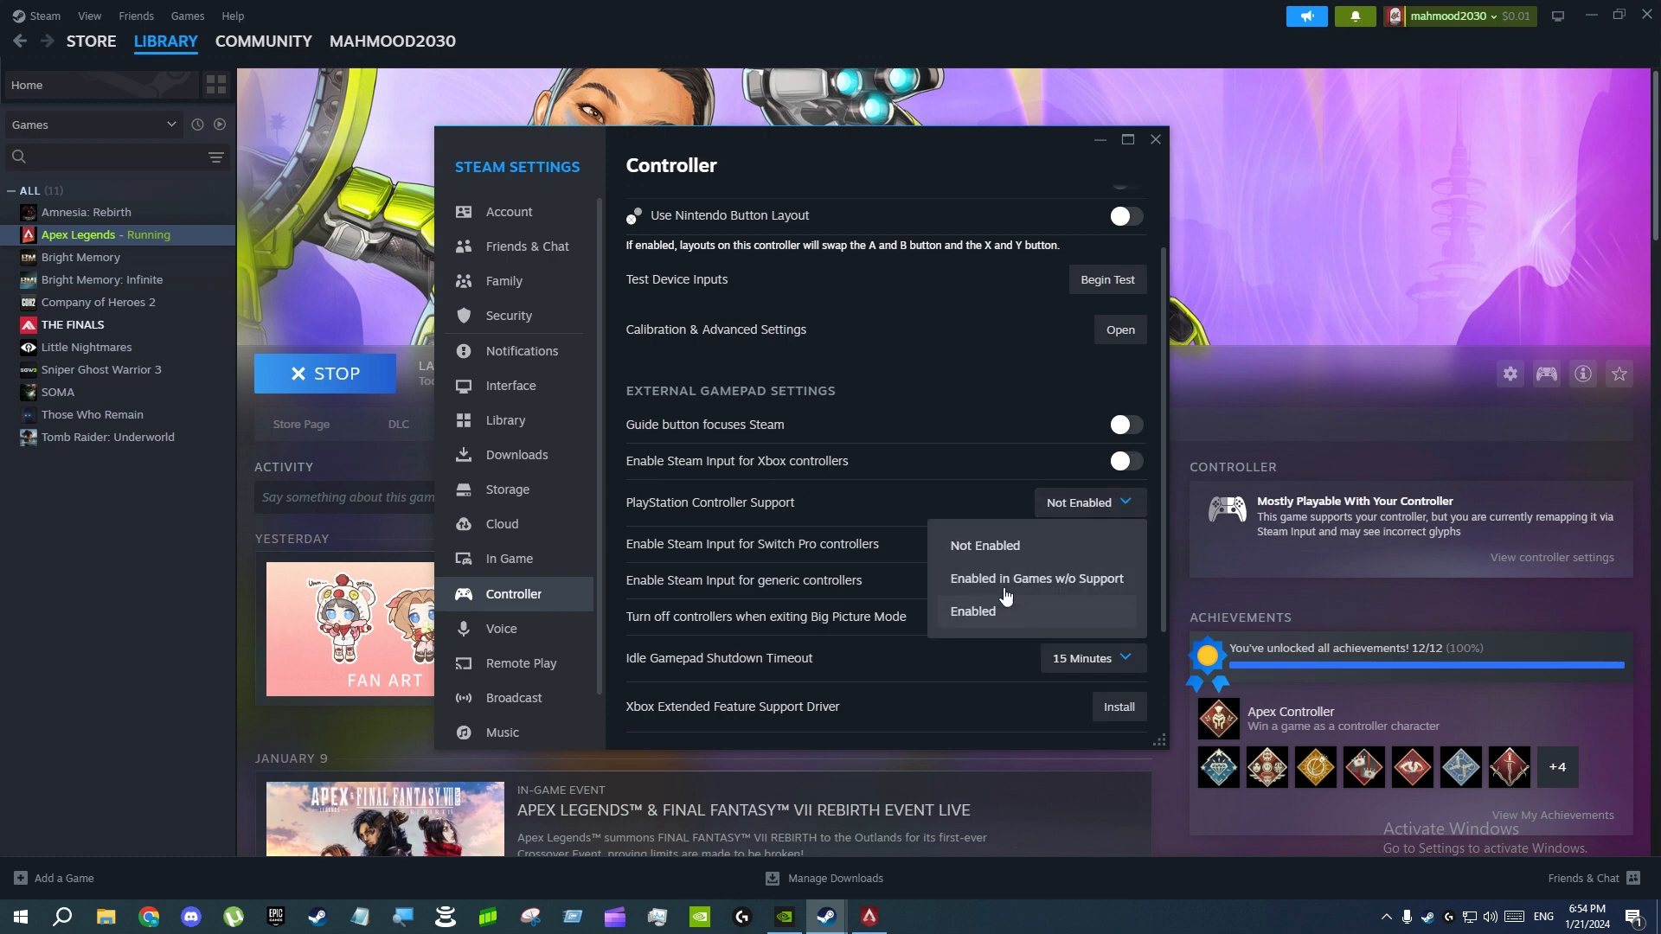
left_click(1156, 139)
left_click(1156, 140)
Check the Steam Input override in the Apex Legends controller properties and close the properties window
left_click(1509, 374)
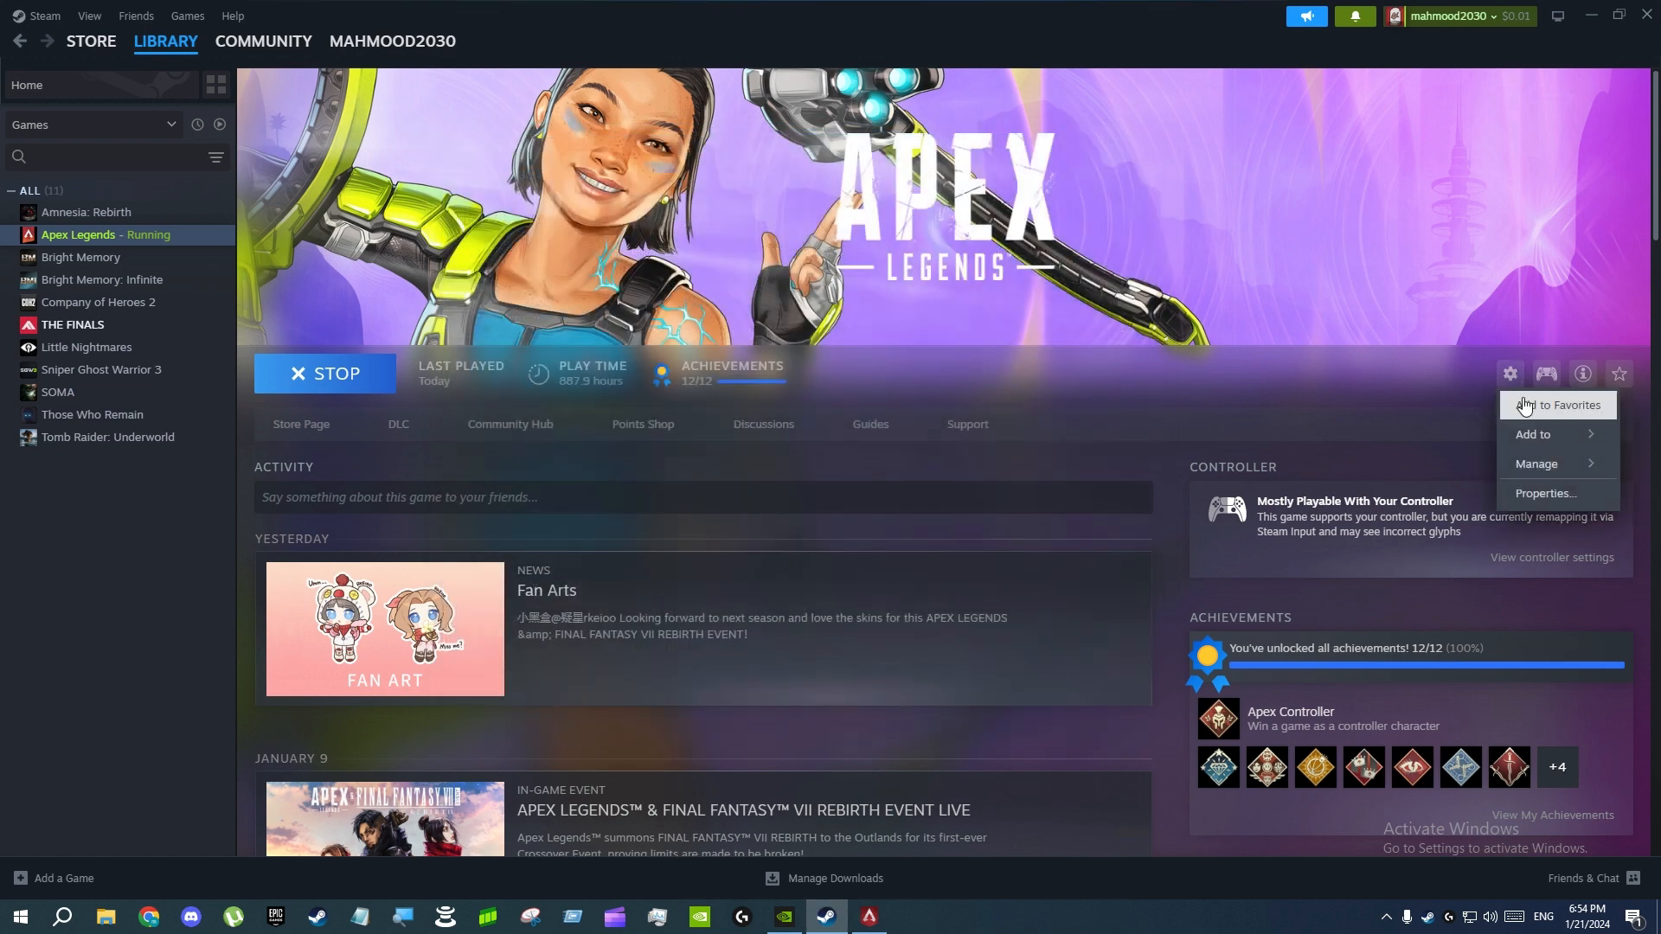
left_click(1544, 494)
left_click(519, 398)
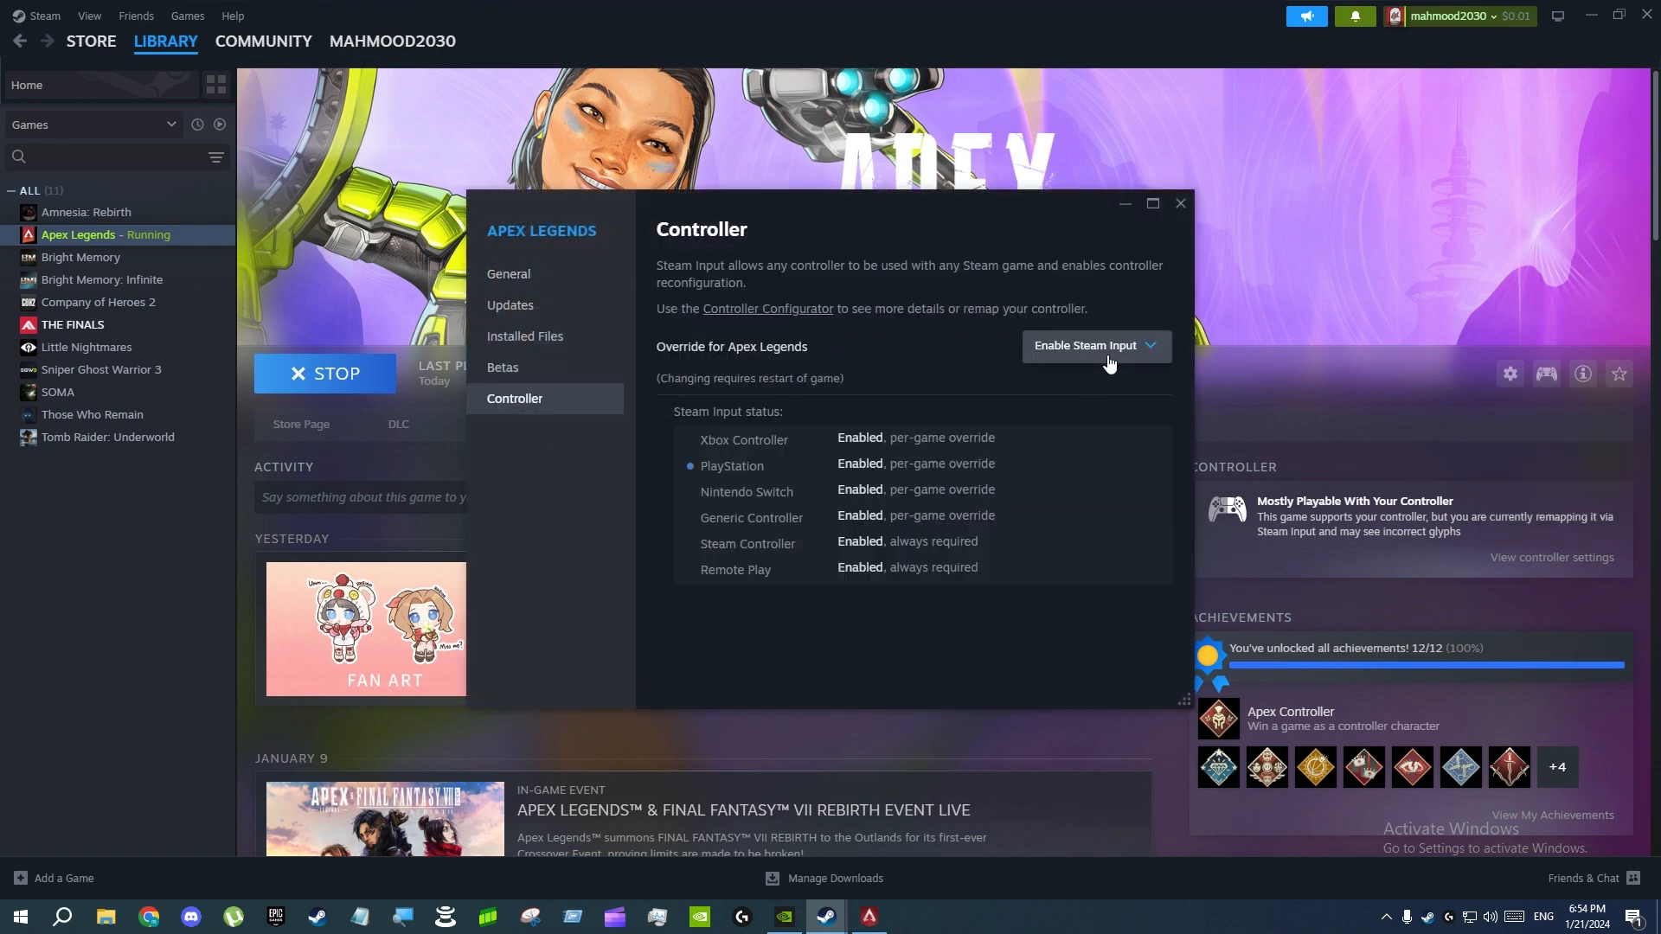
left_click(1181, 206)
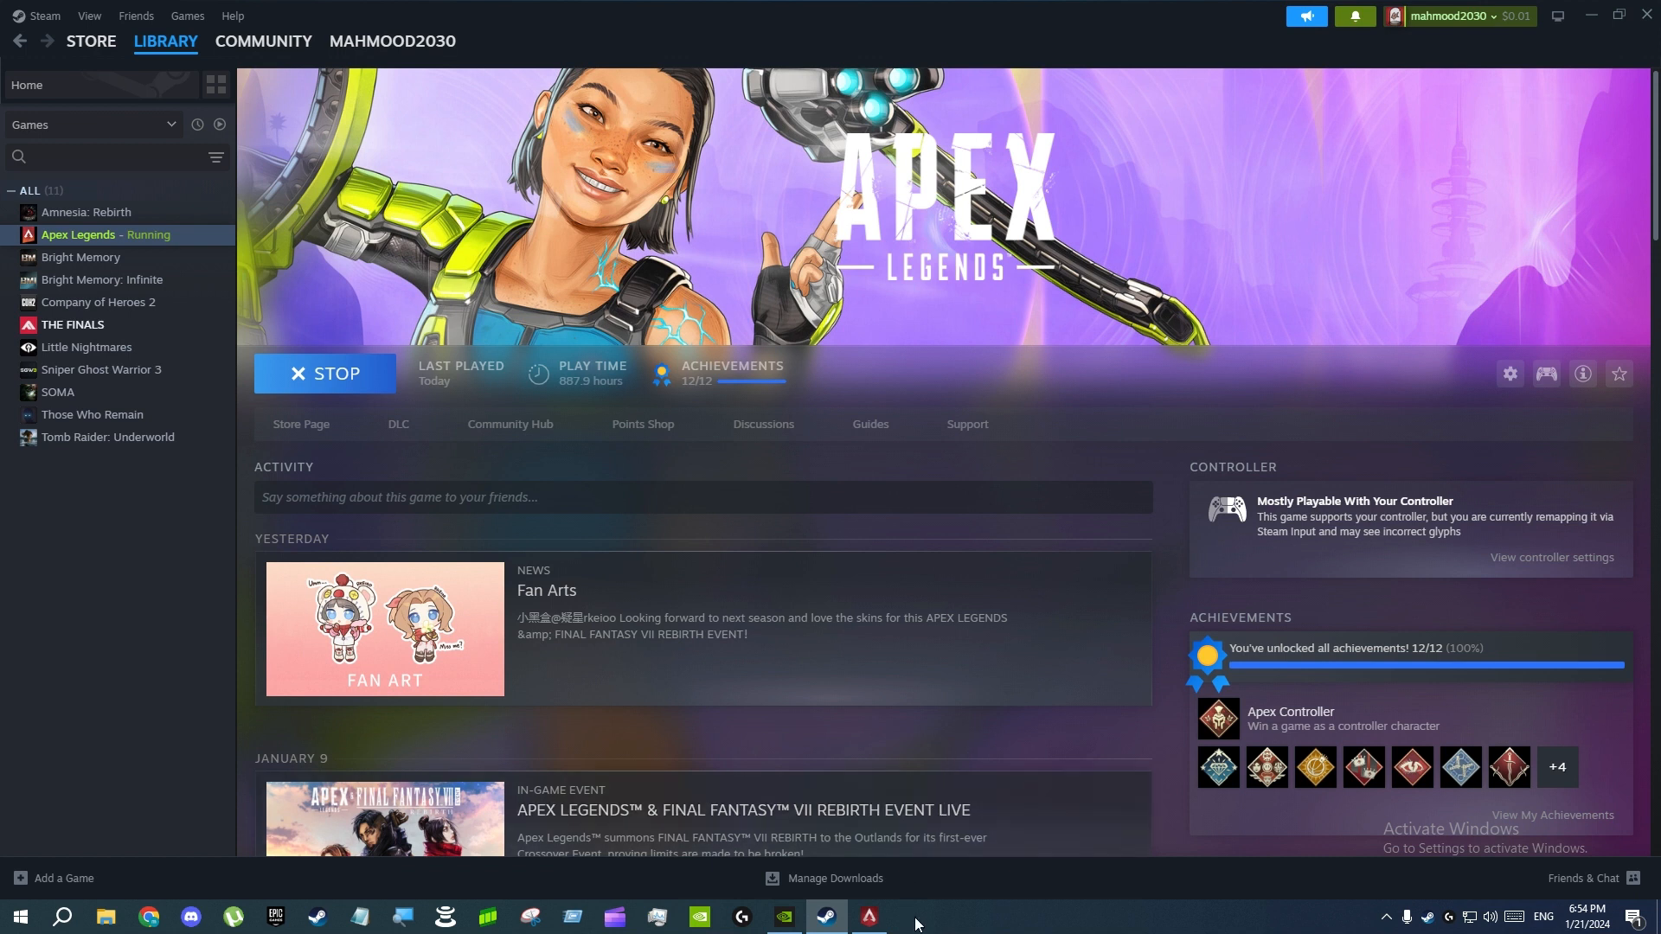
Switch to the running Apex Legends game and return to the Steam library
left_click(869, 916)
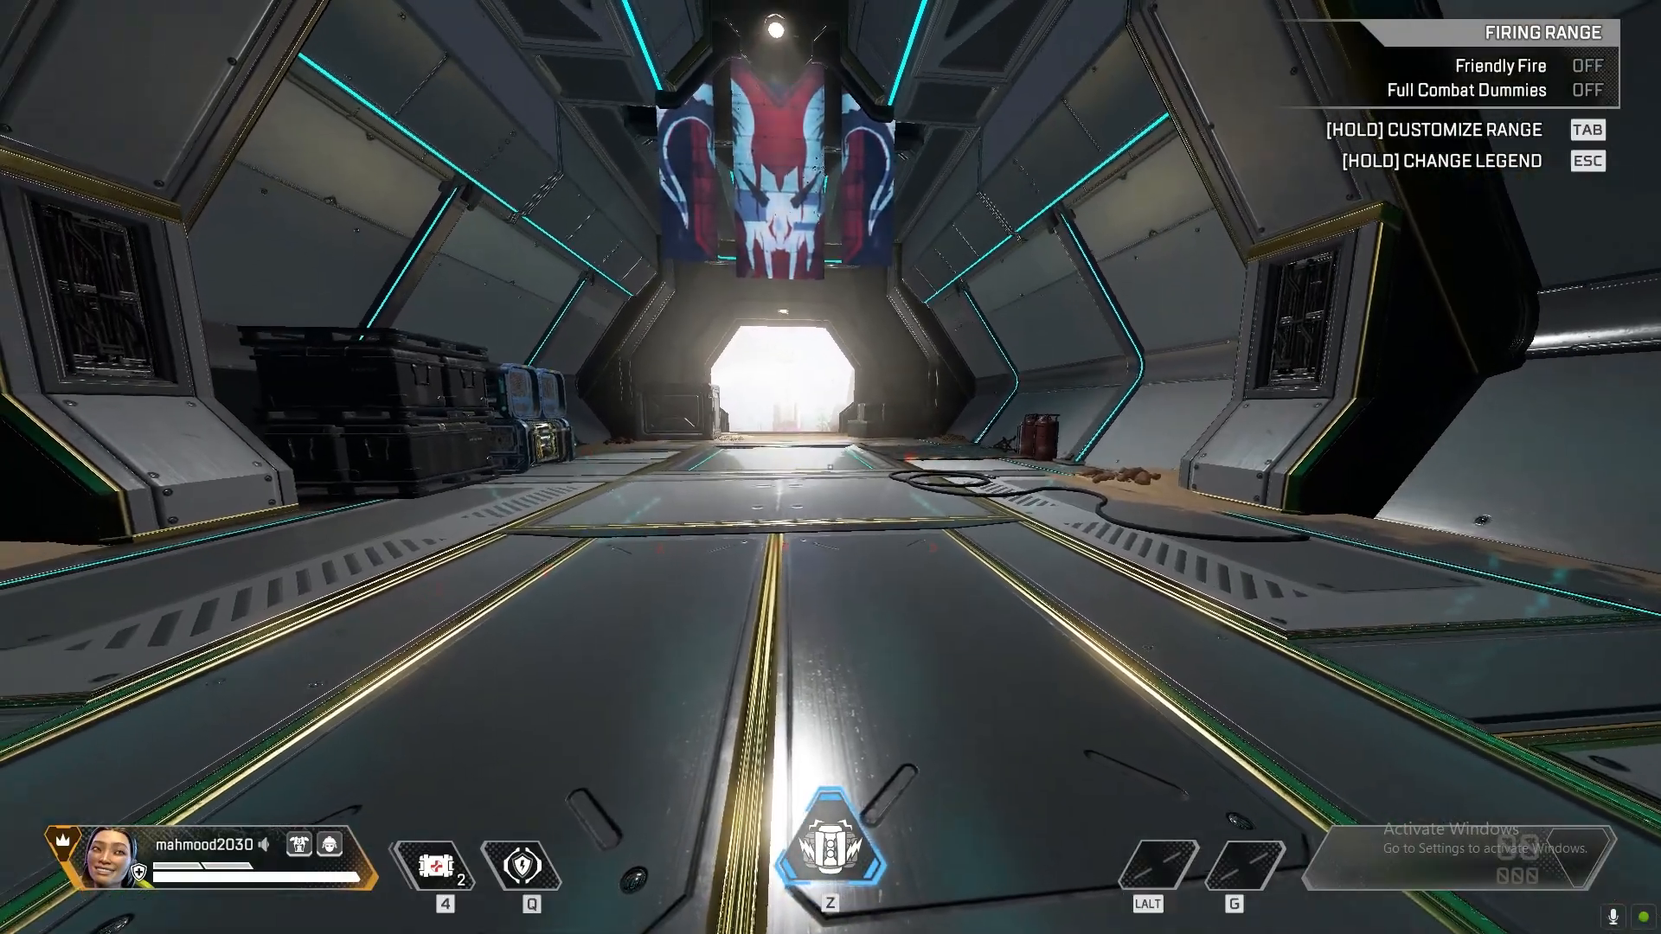
key("super")
left_click(988, 370)
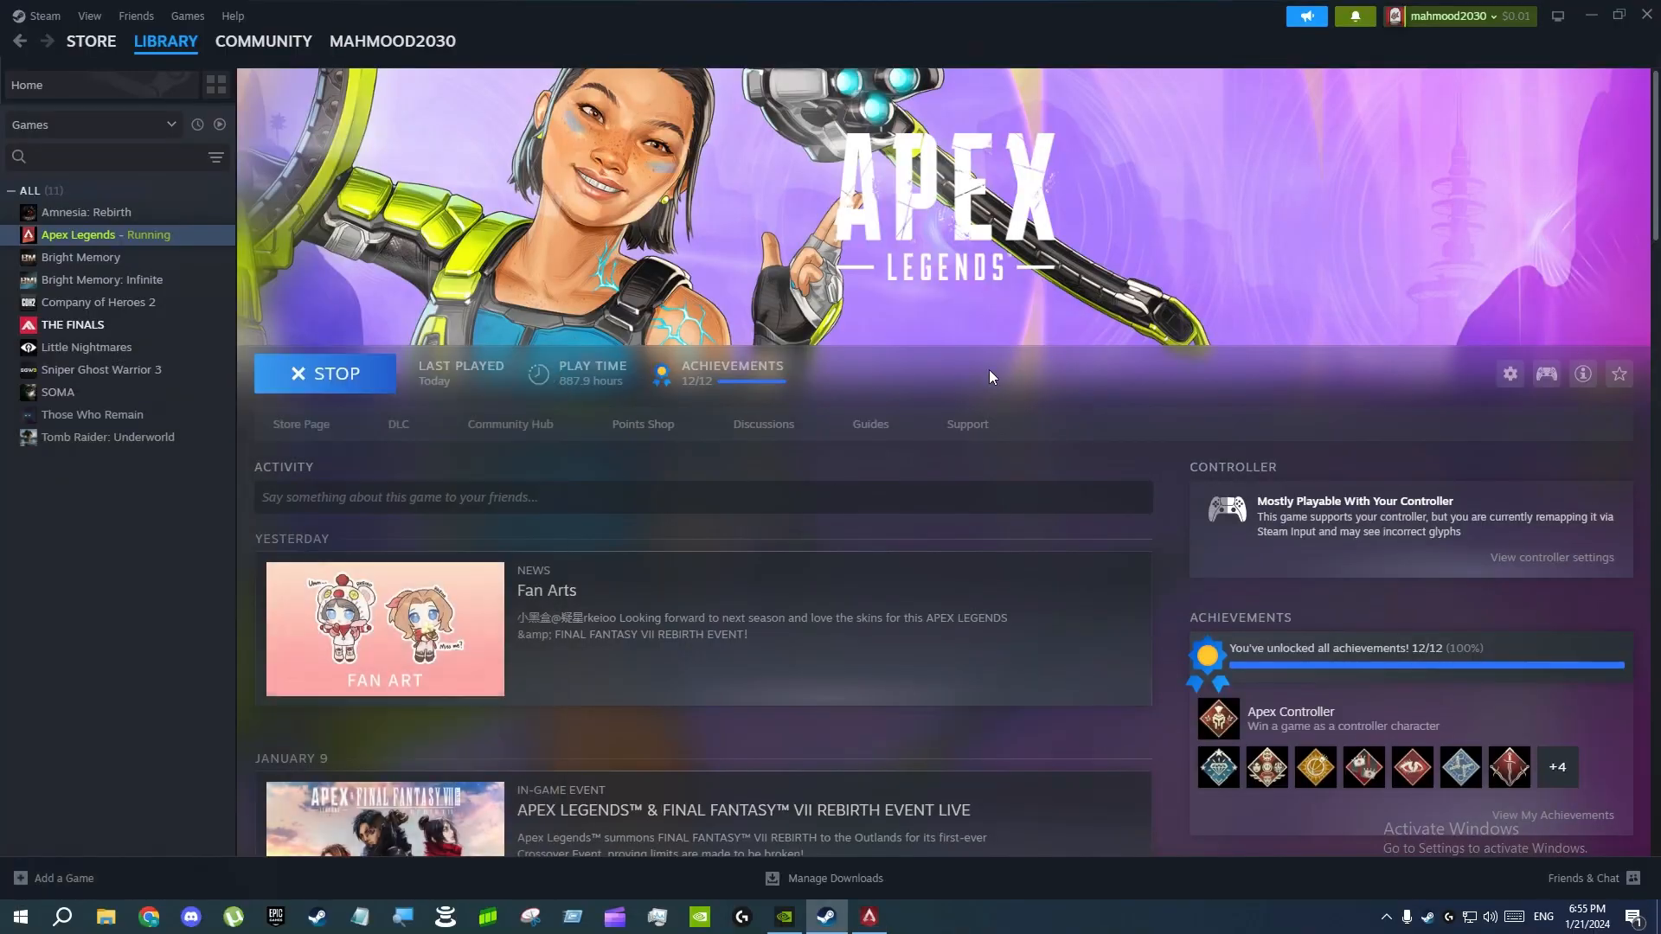
Open the Apex Legends controller layout, check its layout options without choosing one, and maximize the window
left_click(1518, 381)
left_click(1518, 380)
left_click(1547, 384)
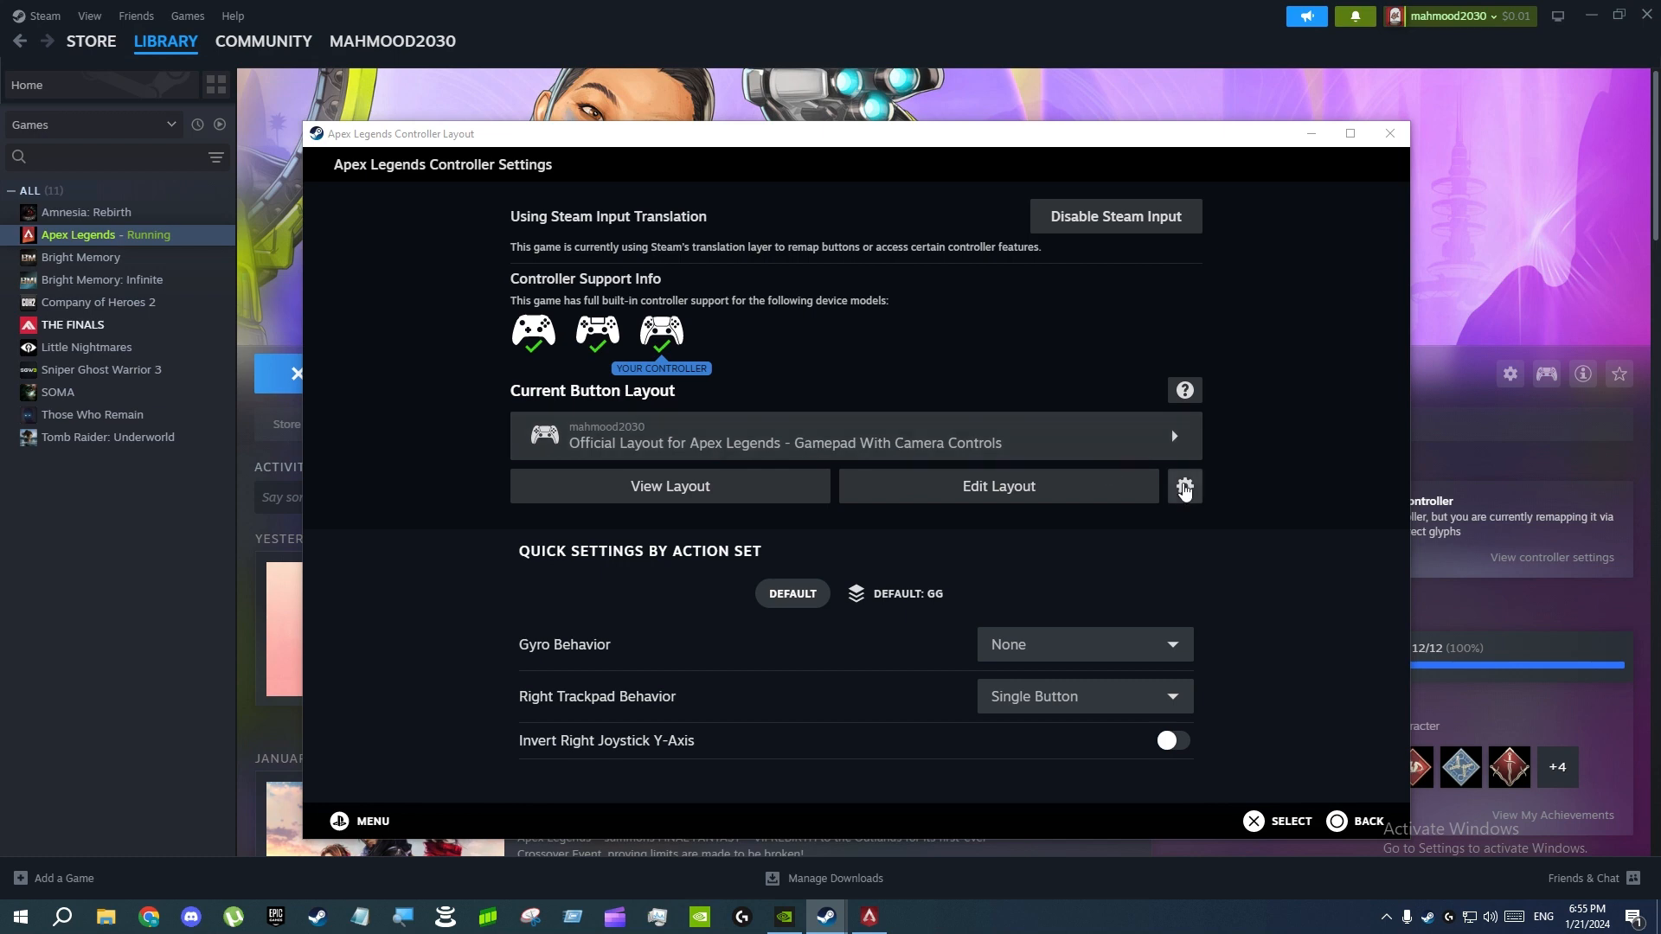
left_click(1186, 486)
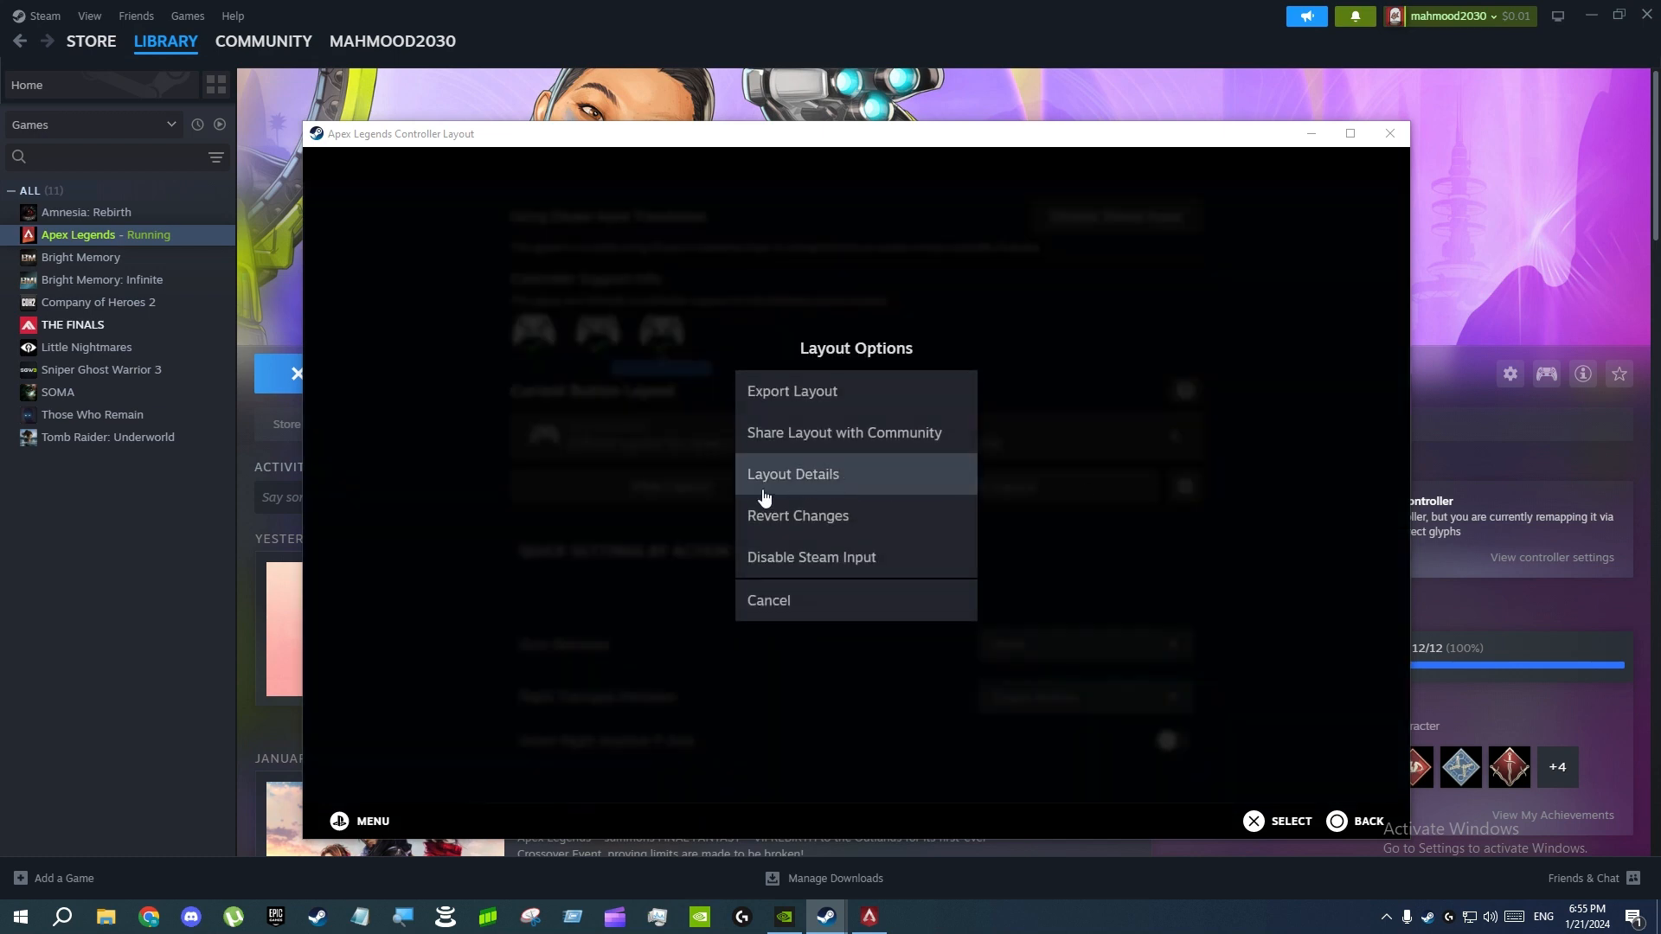
left_click(781, 603)
left_click(1350, 133)
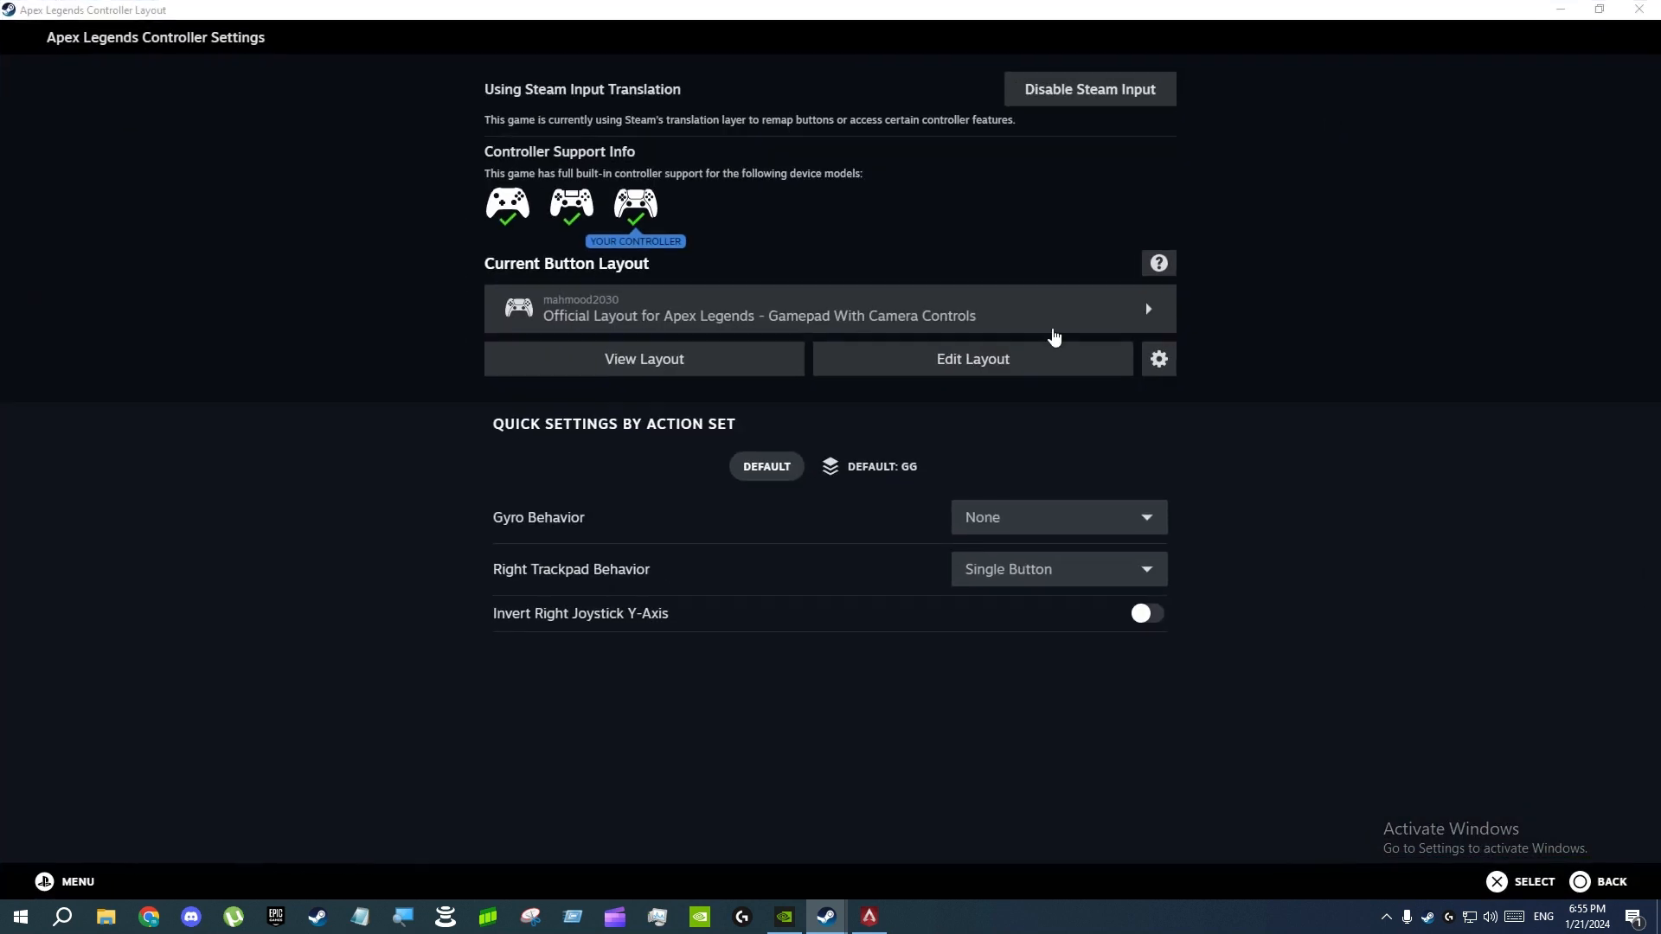
Examine the options for the Default action set in the layout editor, cancel them, and return to the layout overview
left_click(947, 365)
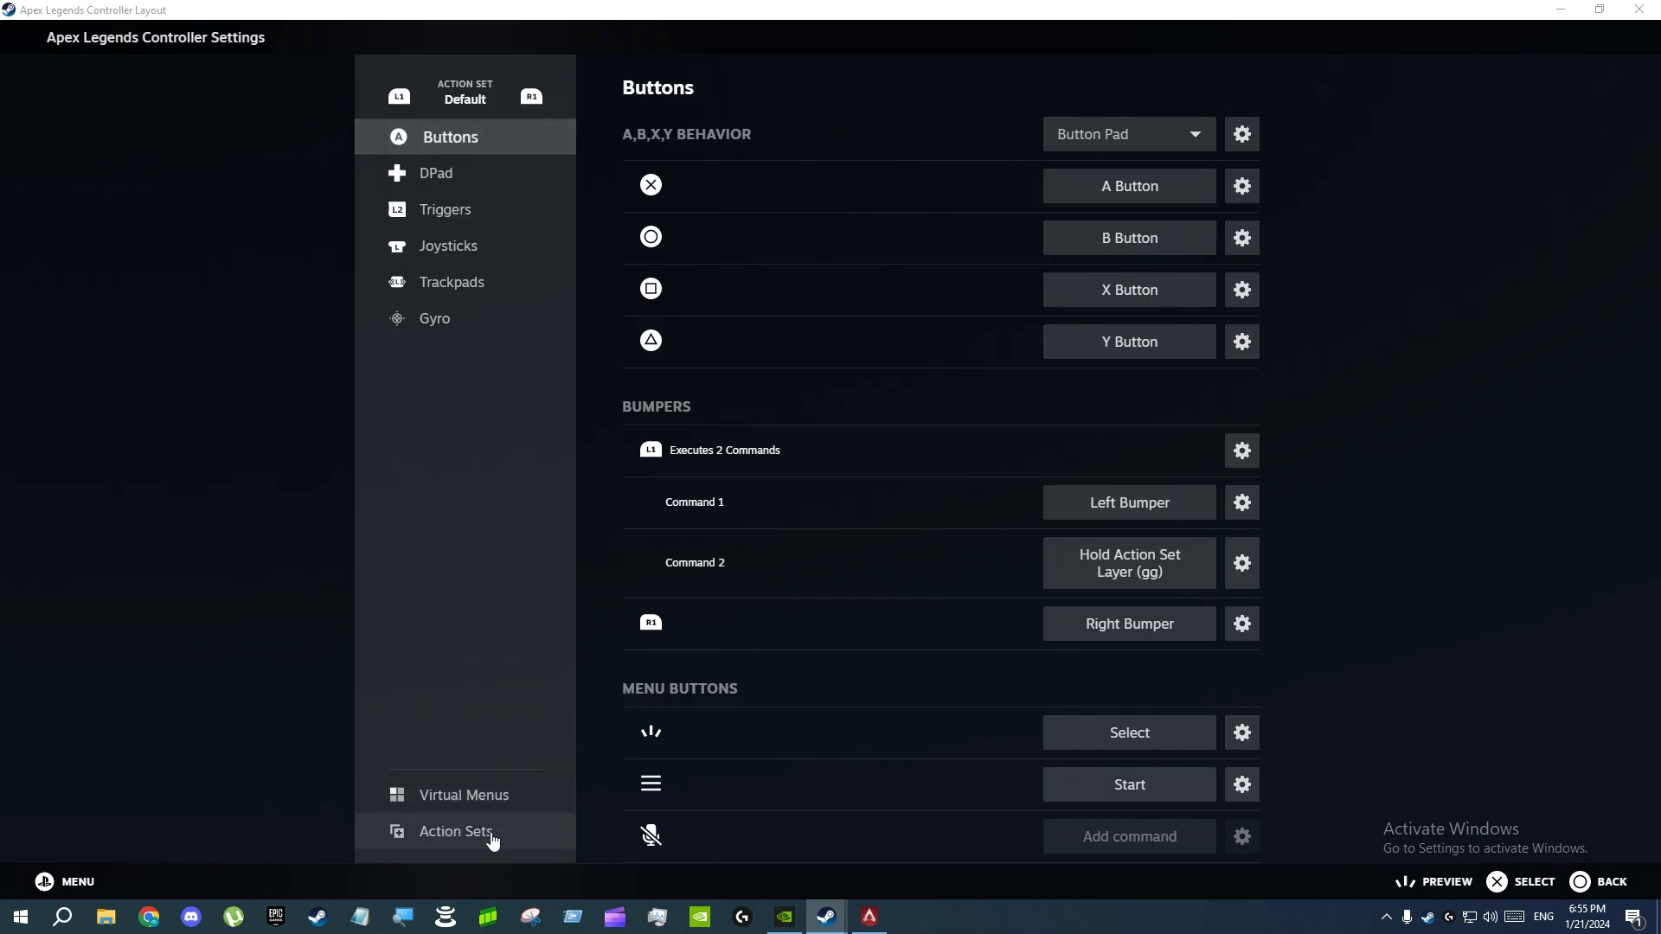
left_click(484, 841)
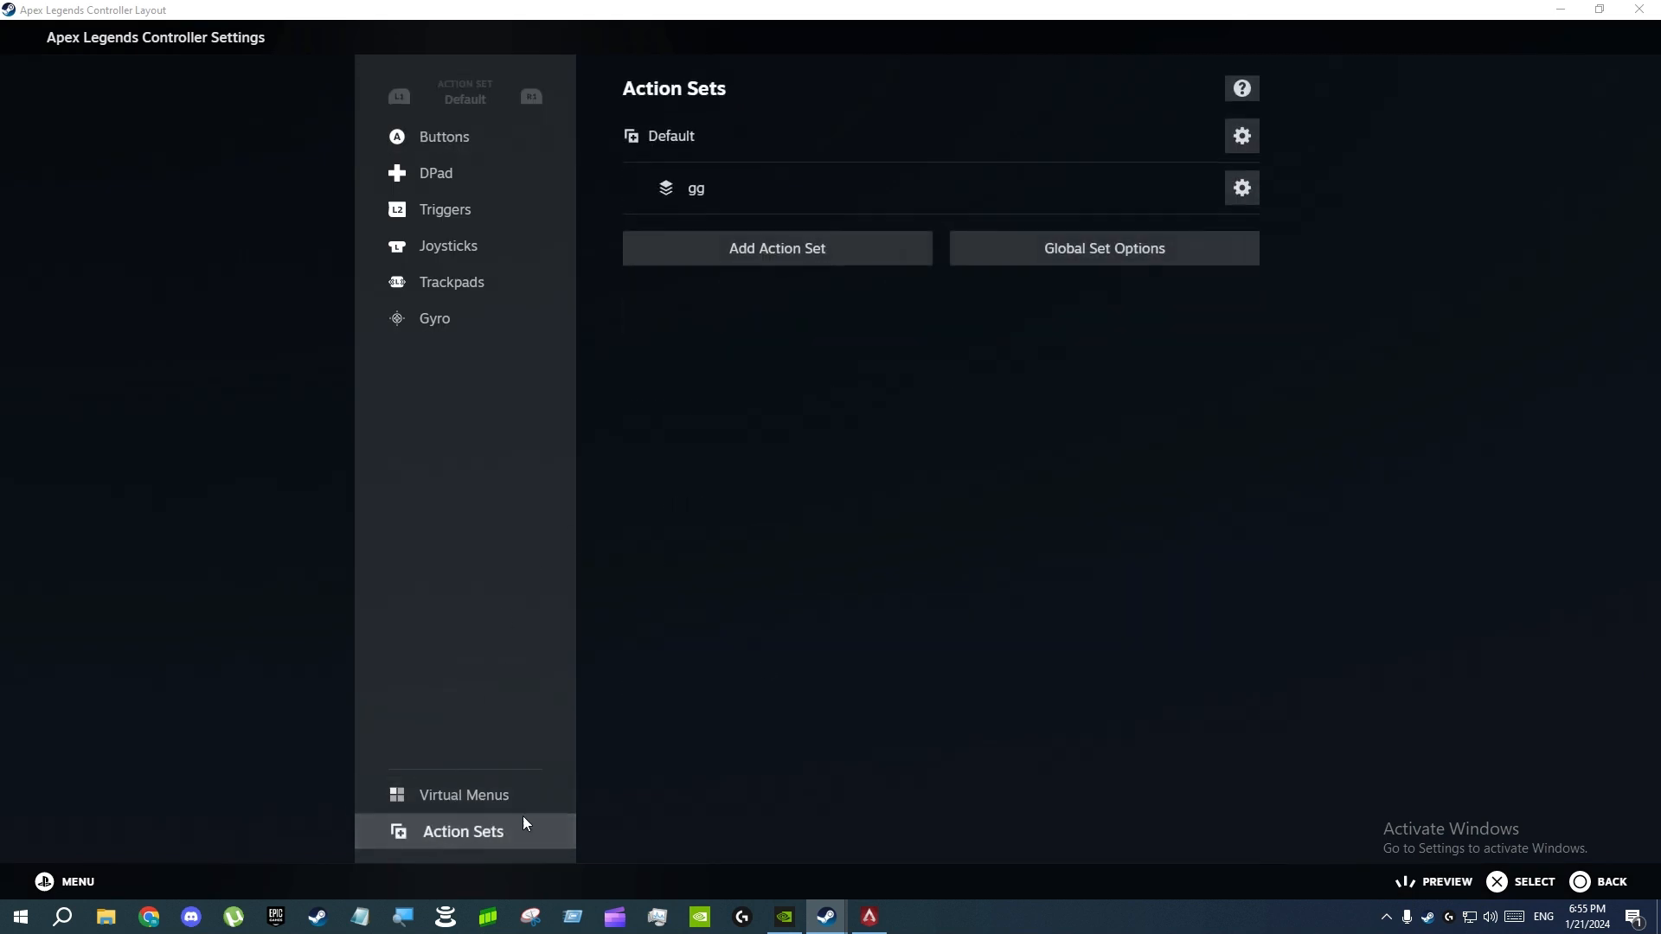
left_click(1249, 147)
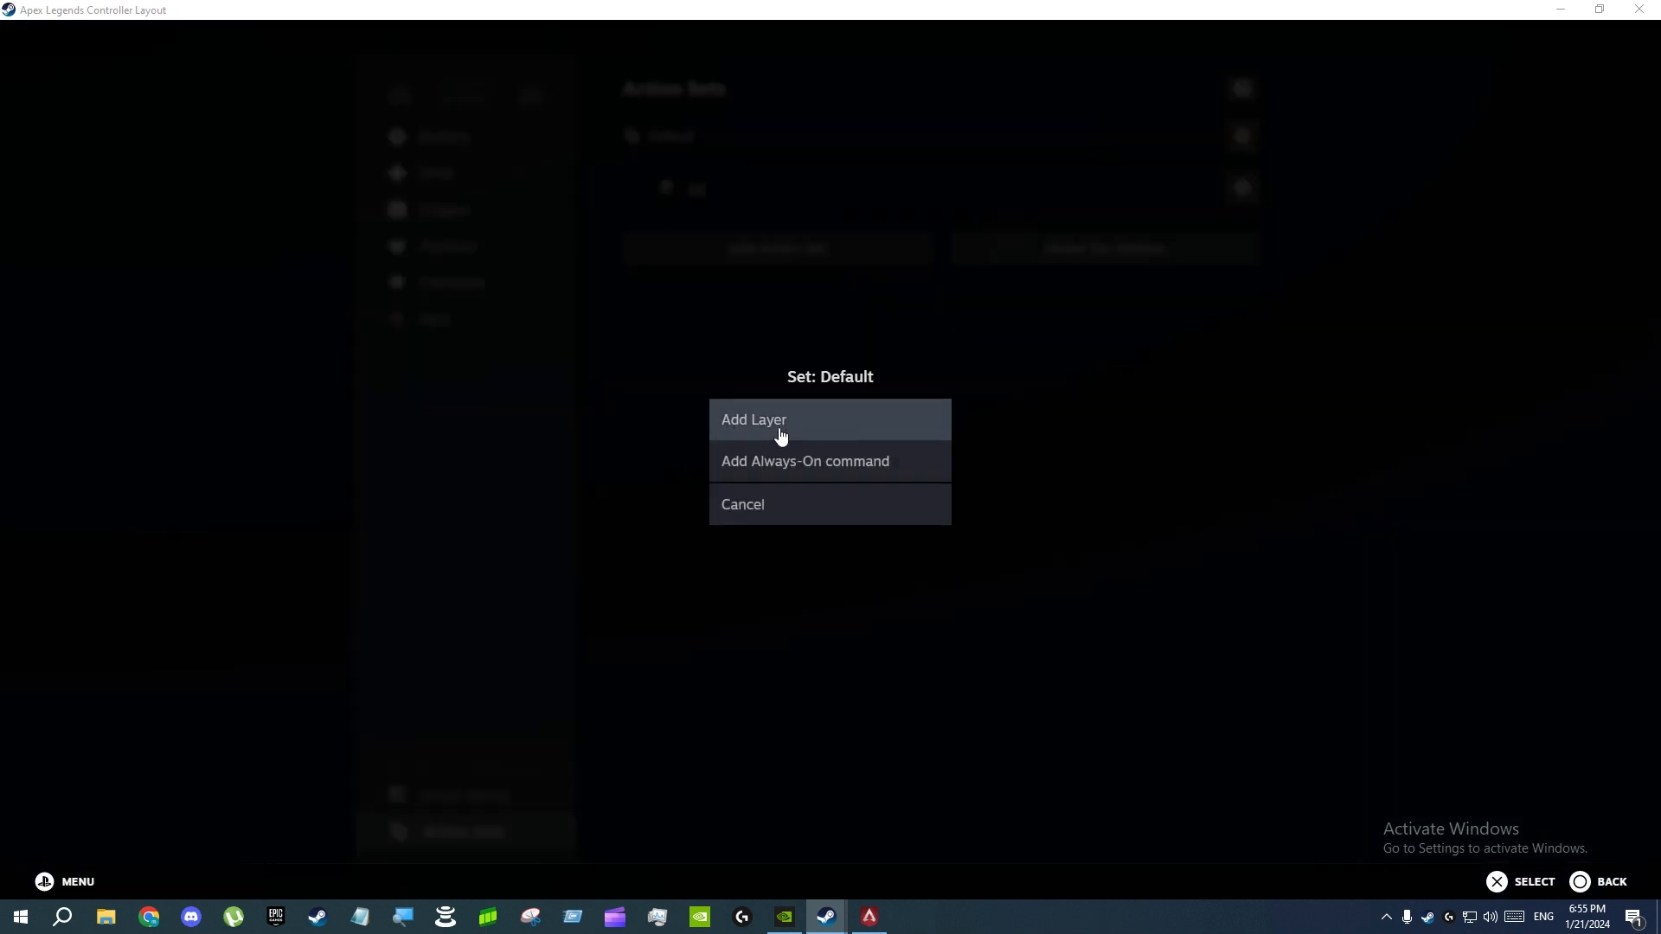
left_click(764, 501)
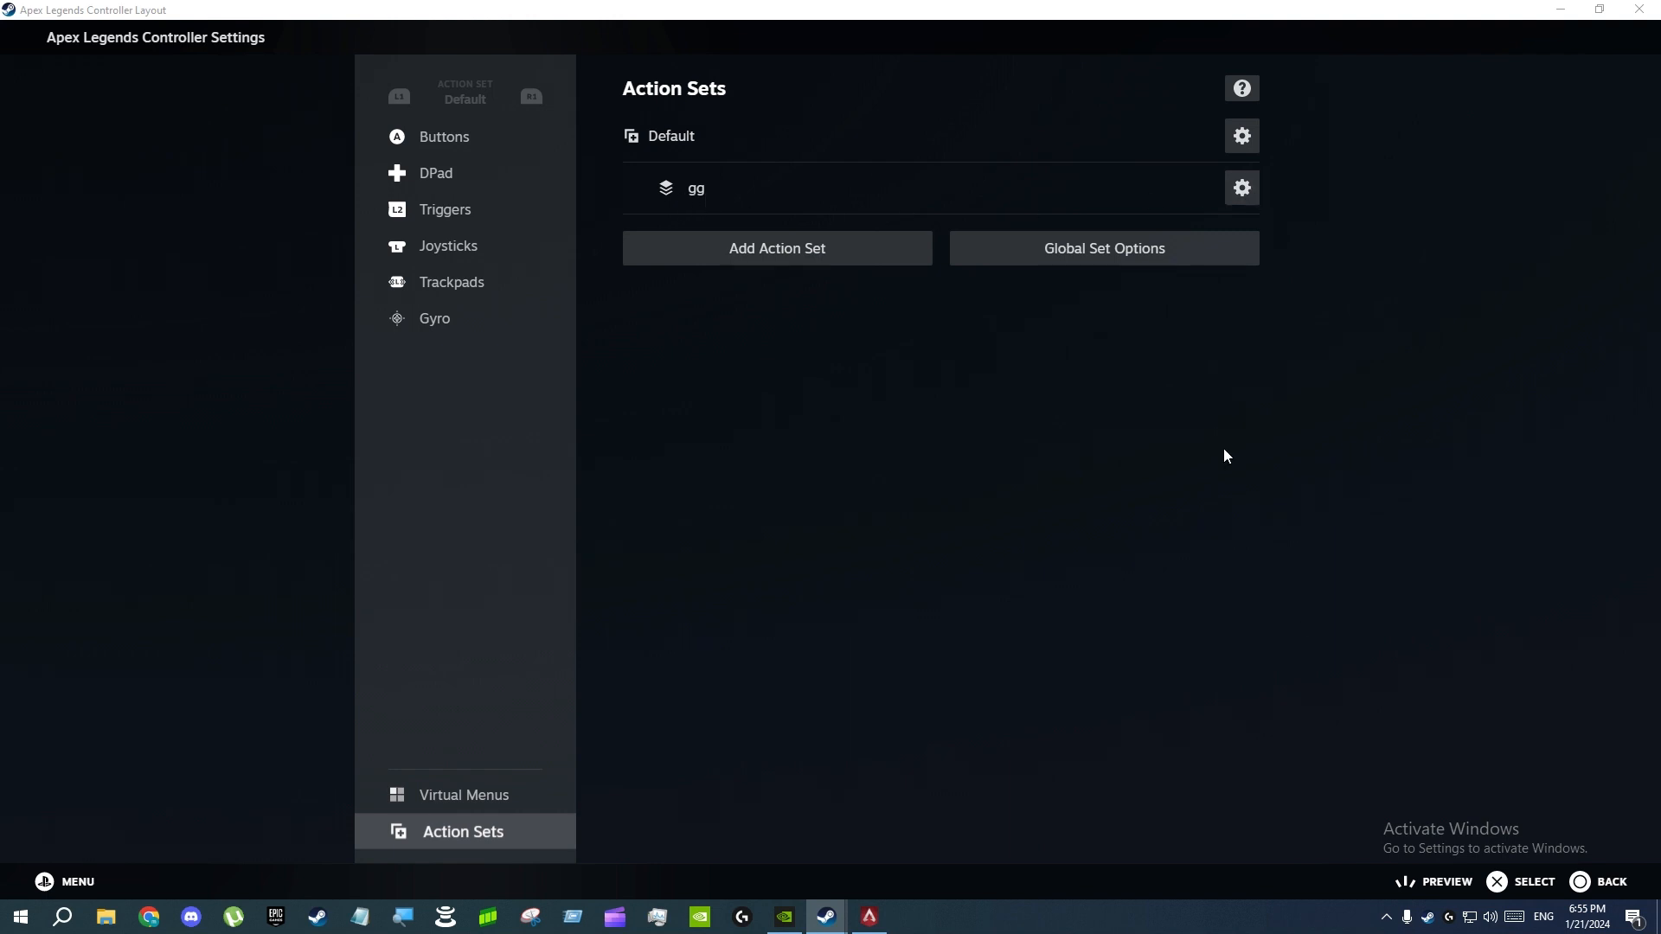
left_click(1600, 884)
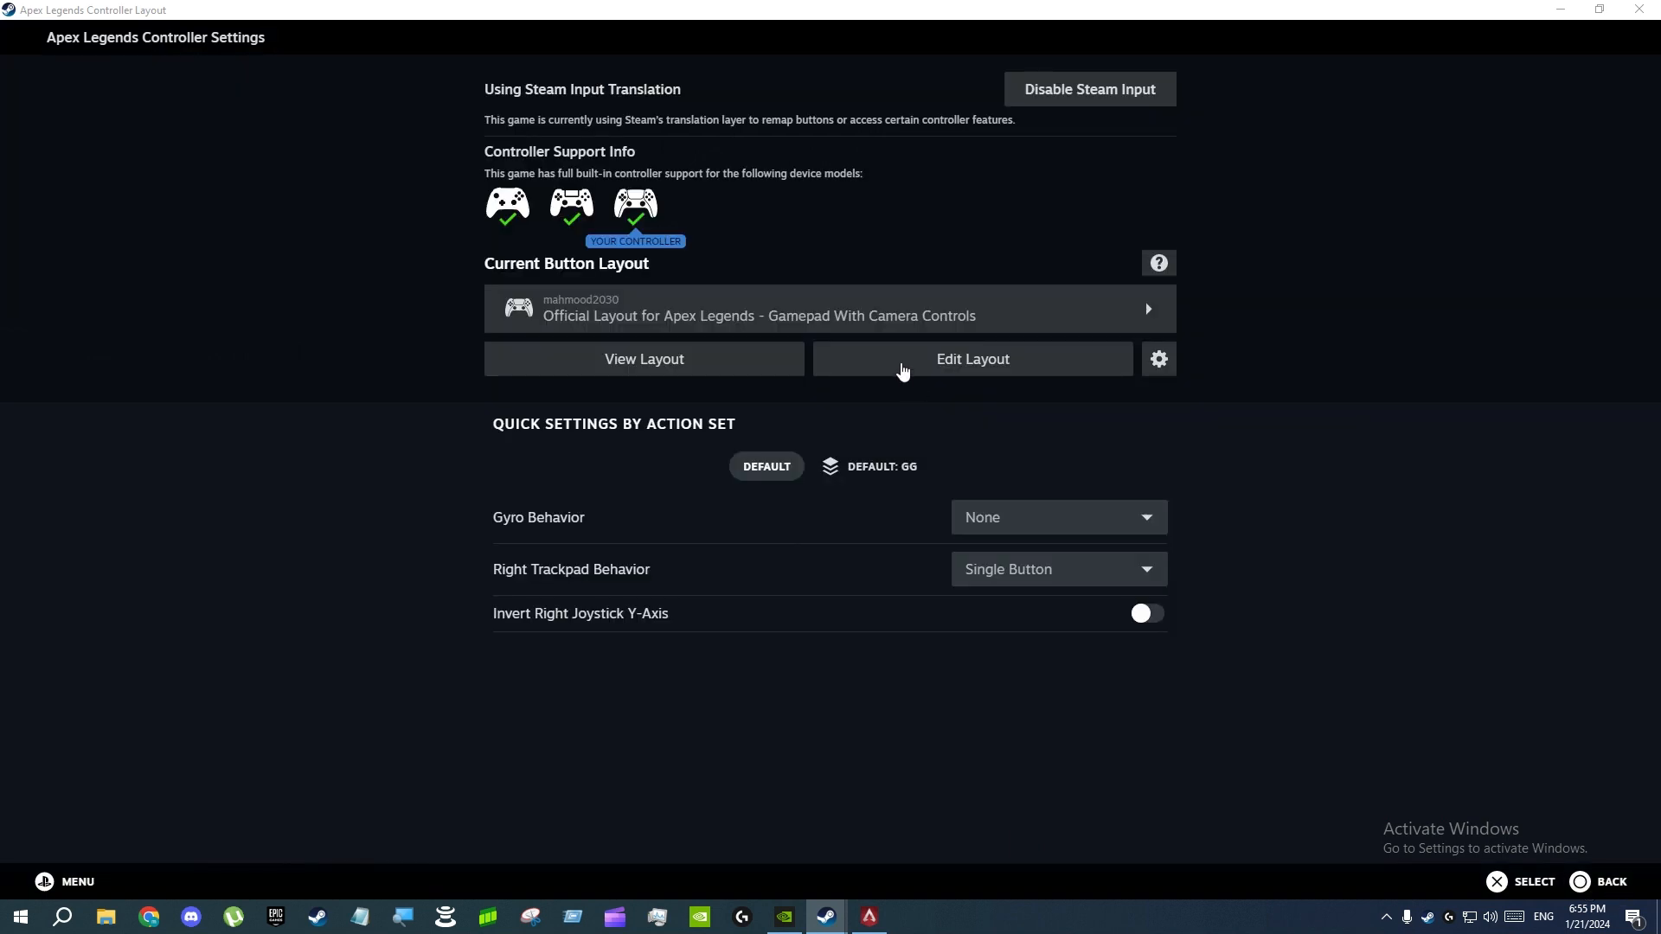
Reopen the layout for editing, switch between the action set and its layer, and review the trigger and button assignments
left_click(895, 370)
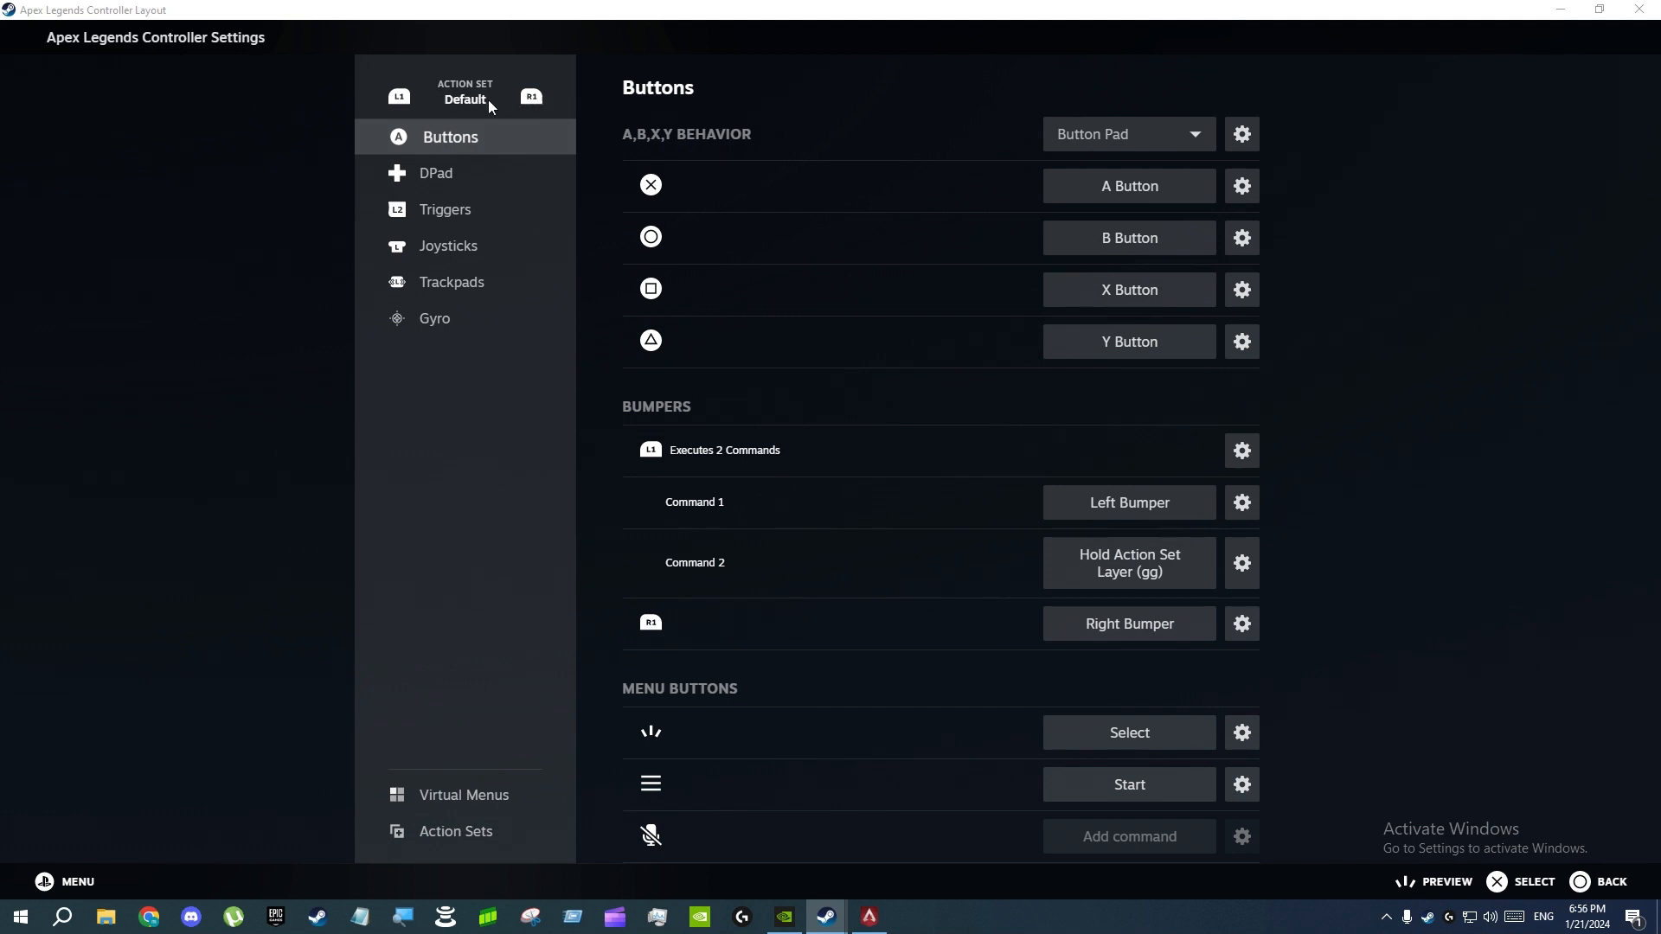
left_click(532, 98)
left_click(401, 98)
left_click(441, 216)
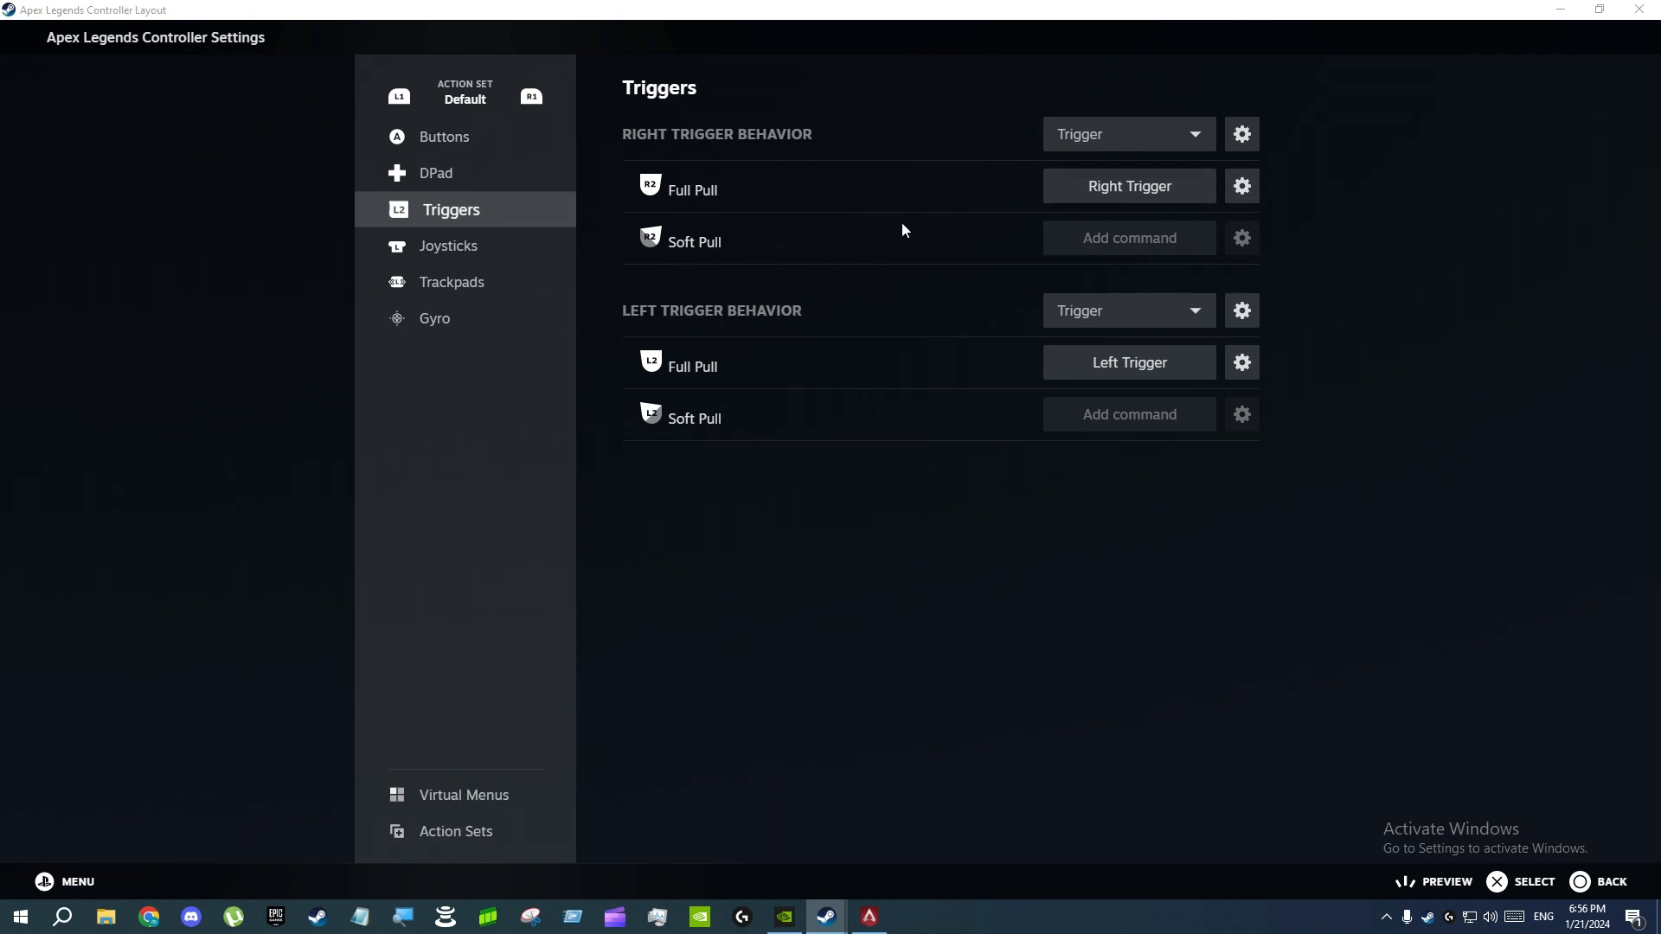
left_click(430, 143)
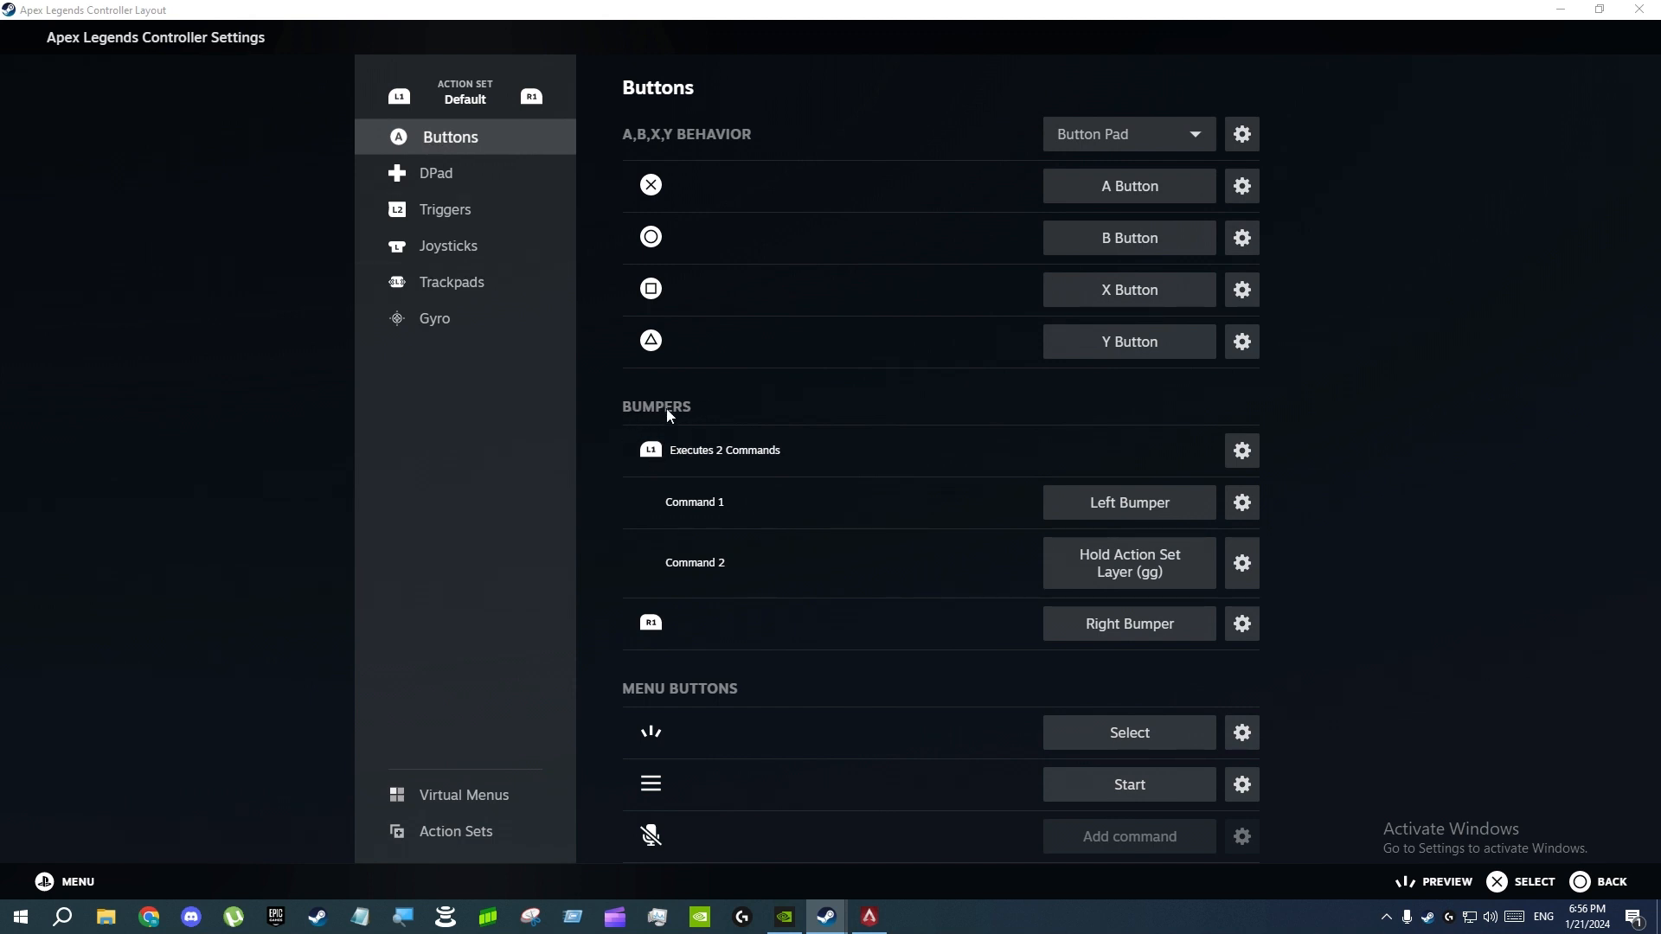
Try an extra L1 command using Hold Action Set Layer with the gg layer, cancel it, and remove the extra command
left_click(1250, 461)
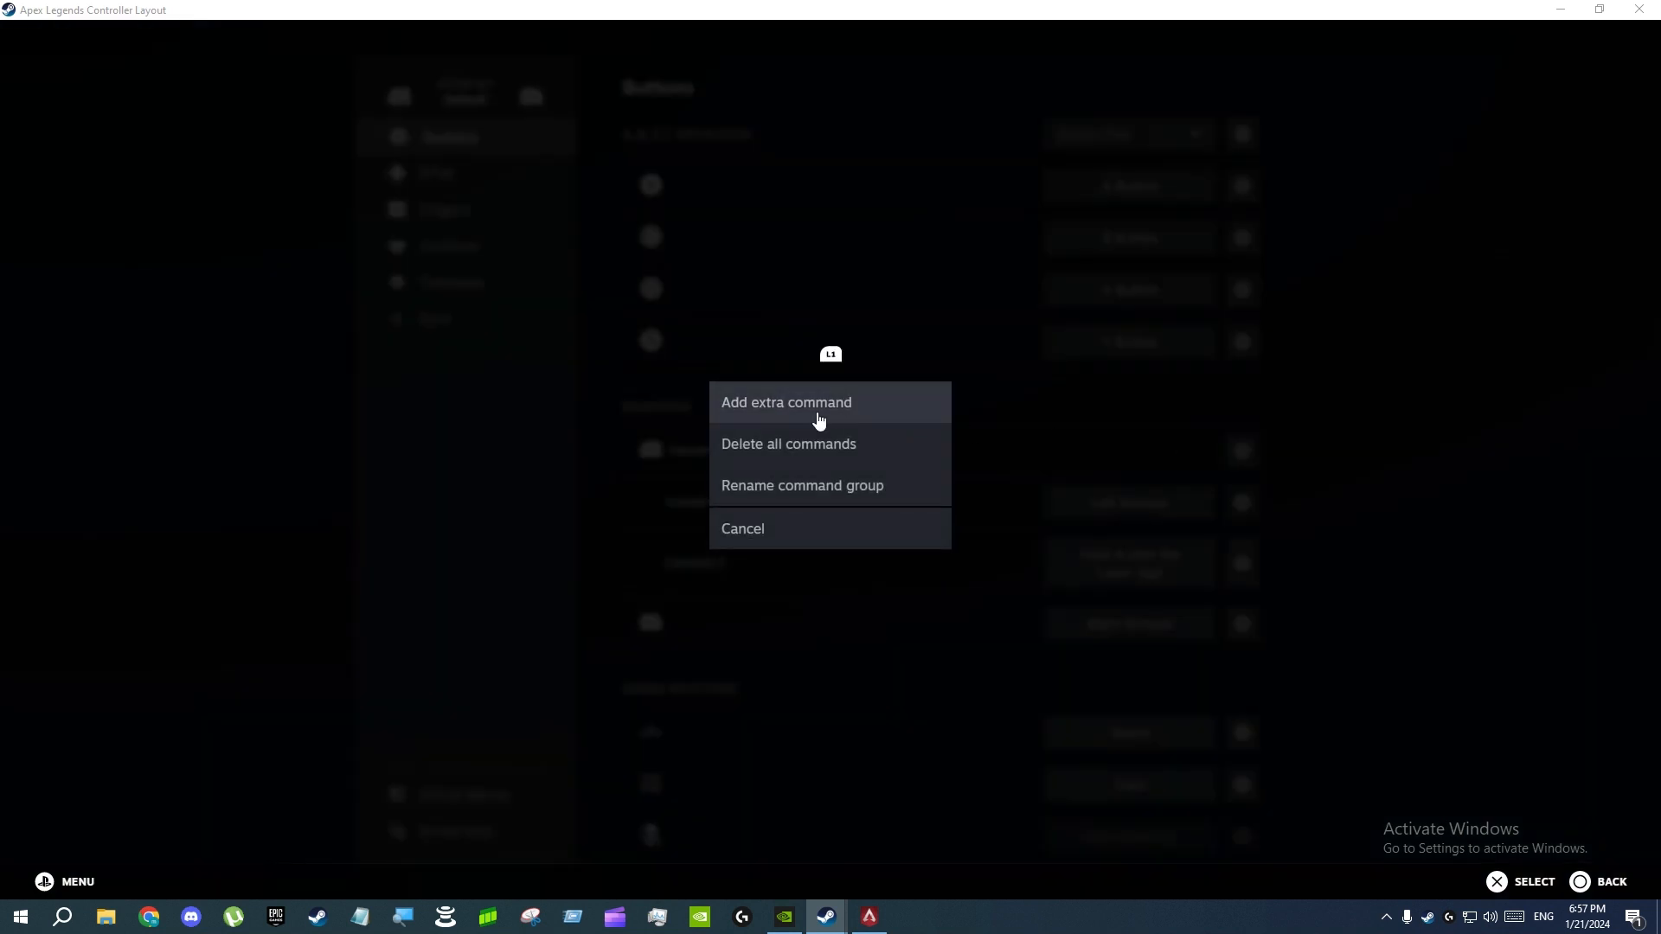
left_click(806, 417)
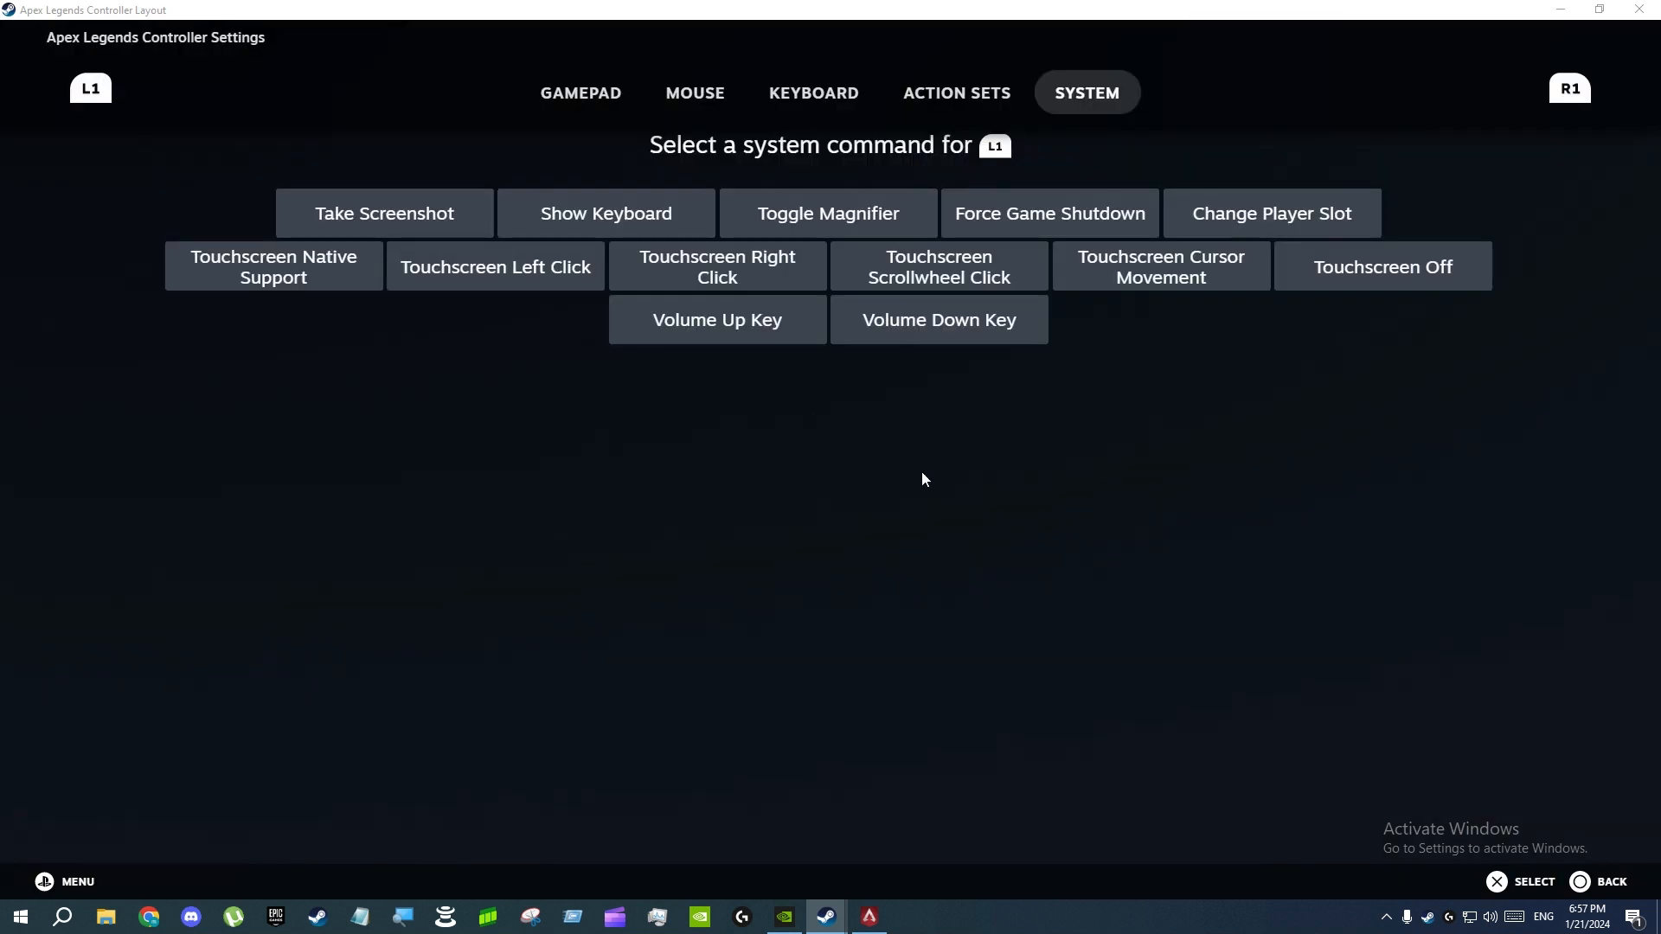
left_click(950, 108)
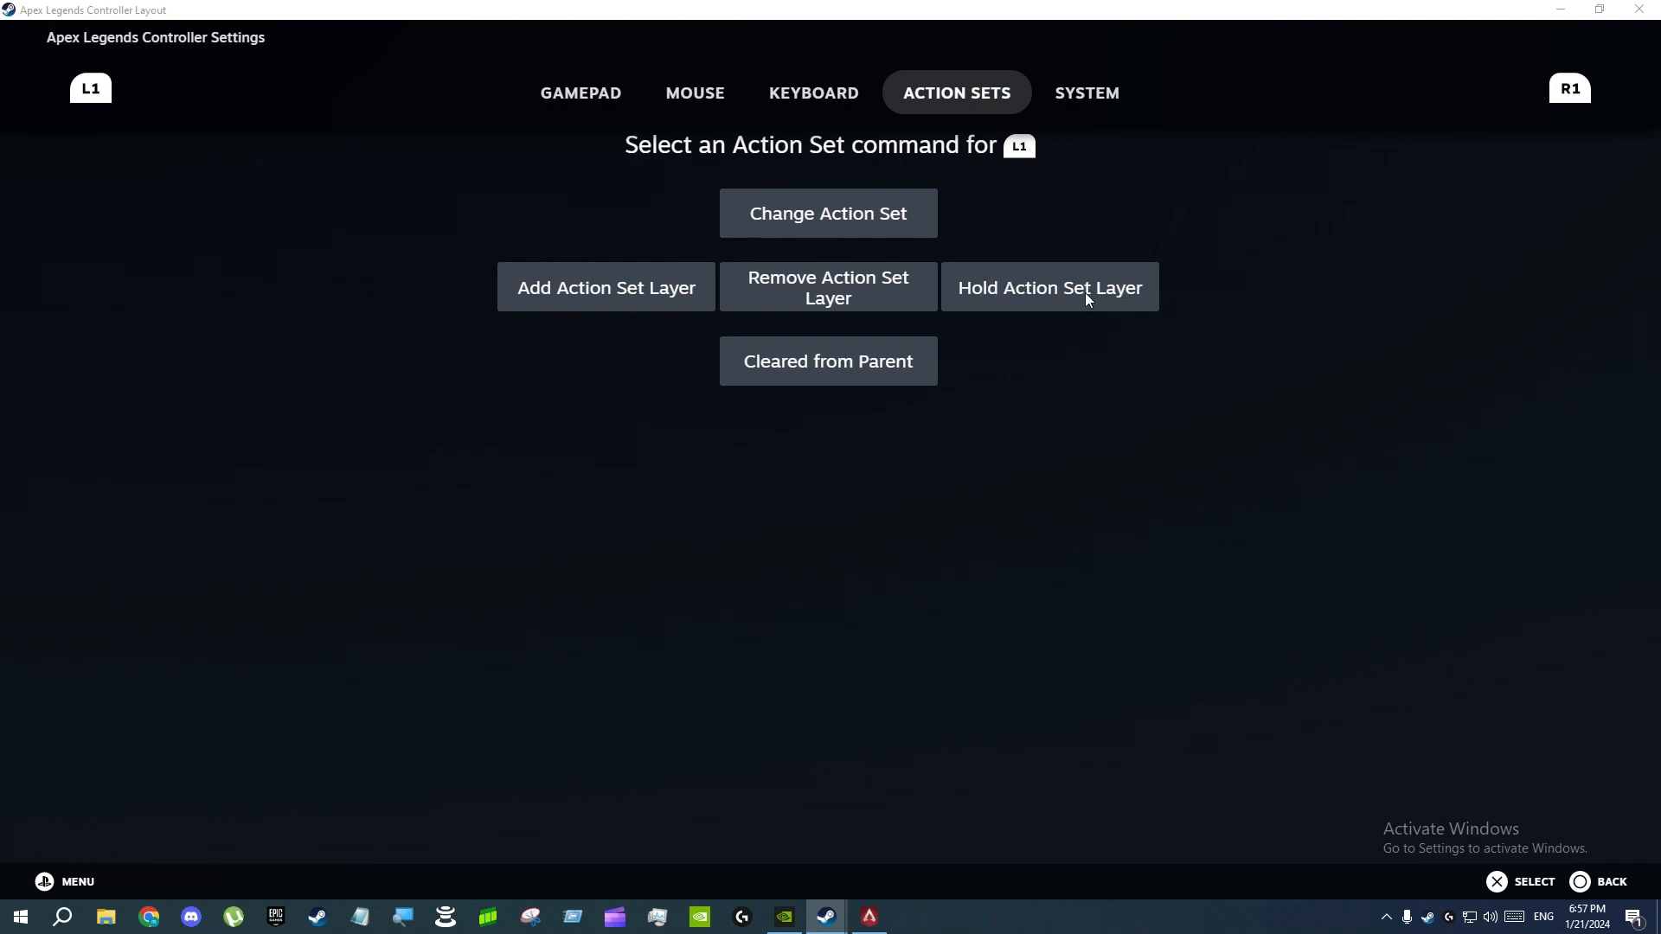
left_click(1051, 301)
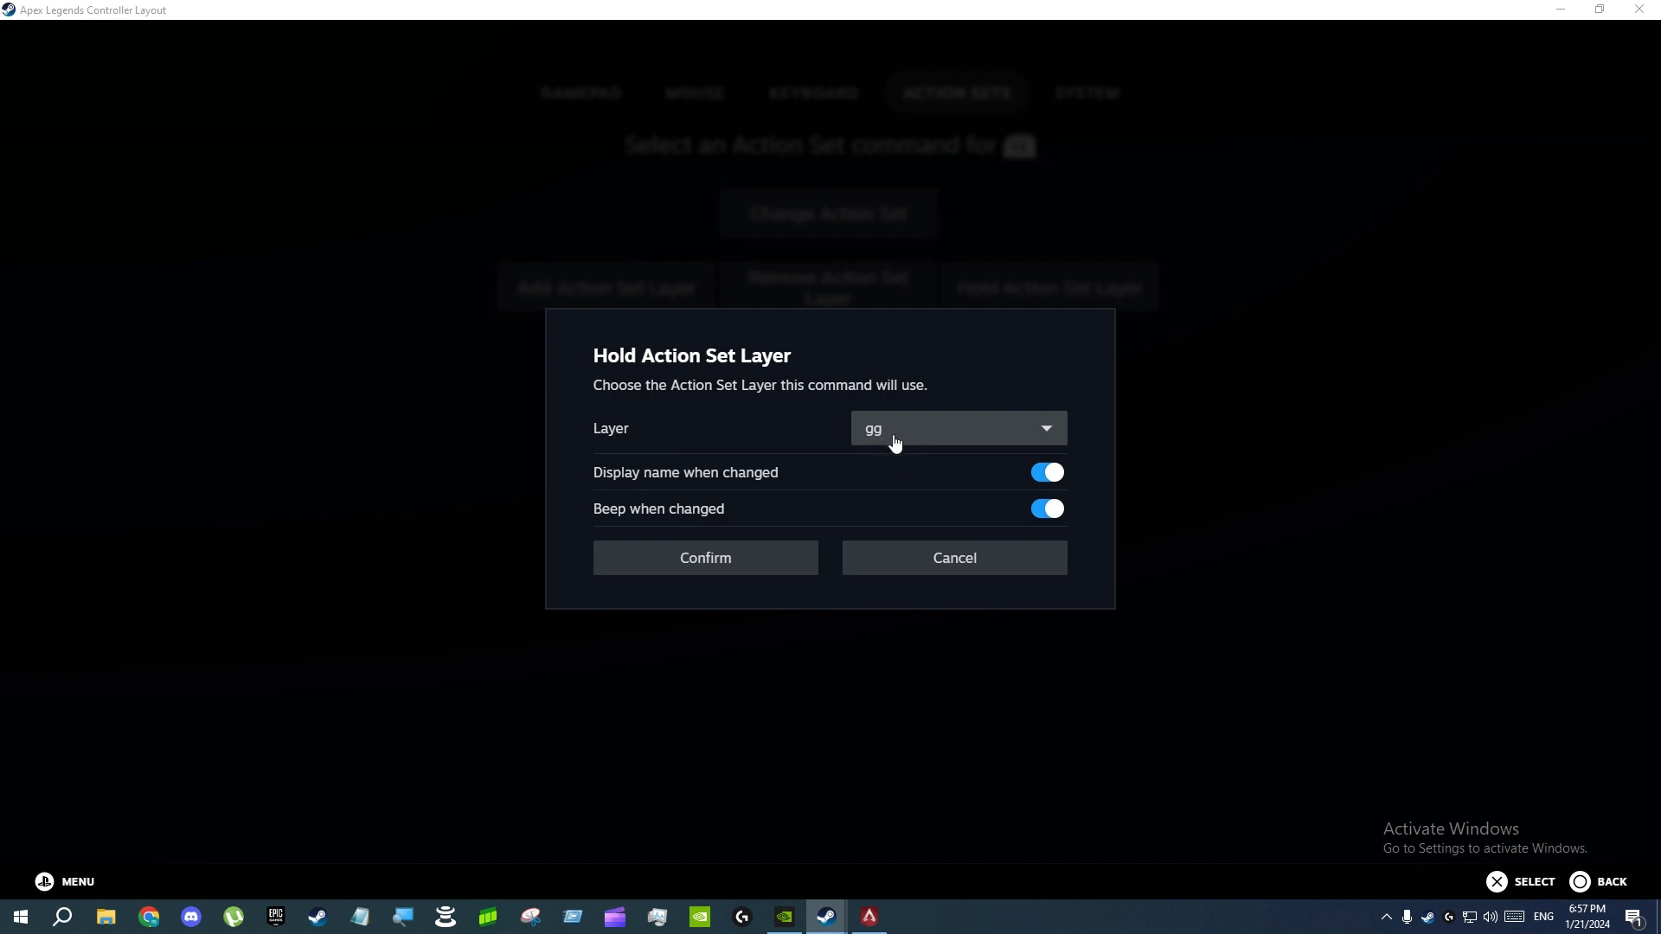
left_click(888, 564)
left_click(1593, 882)
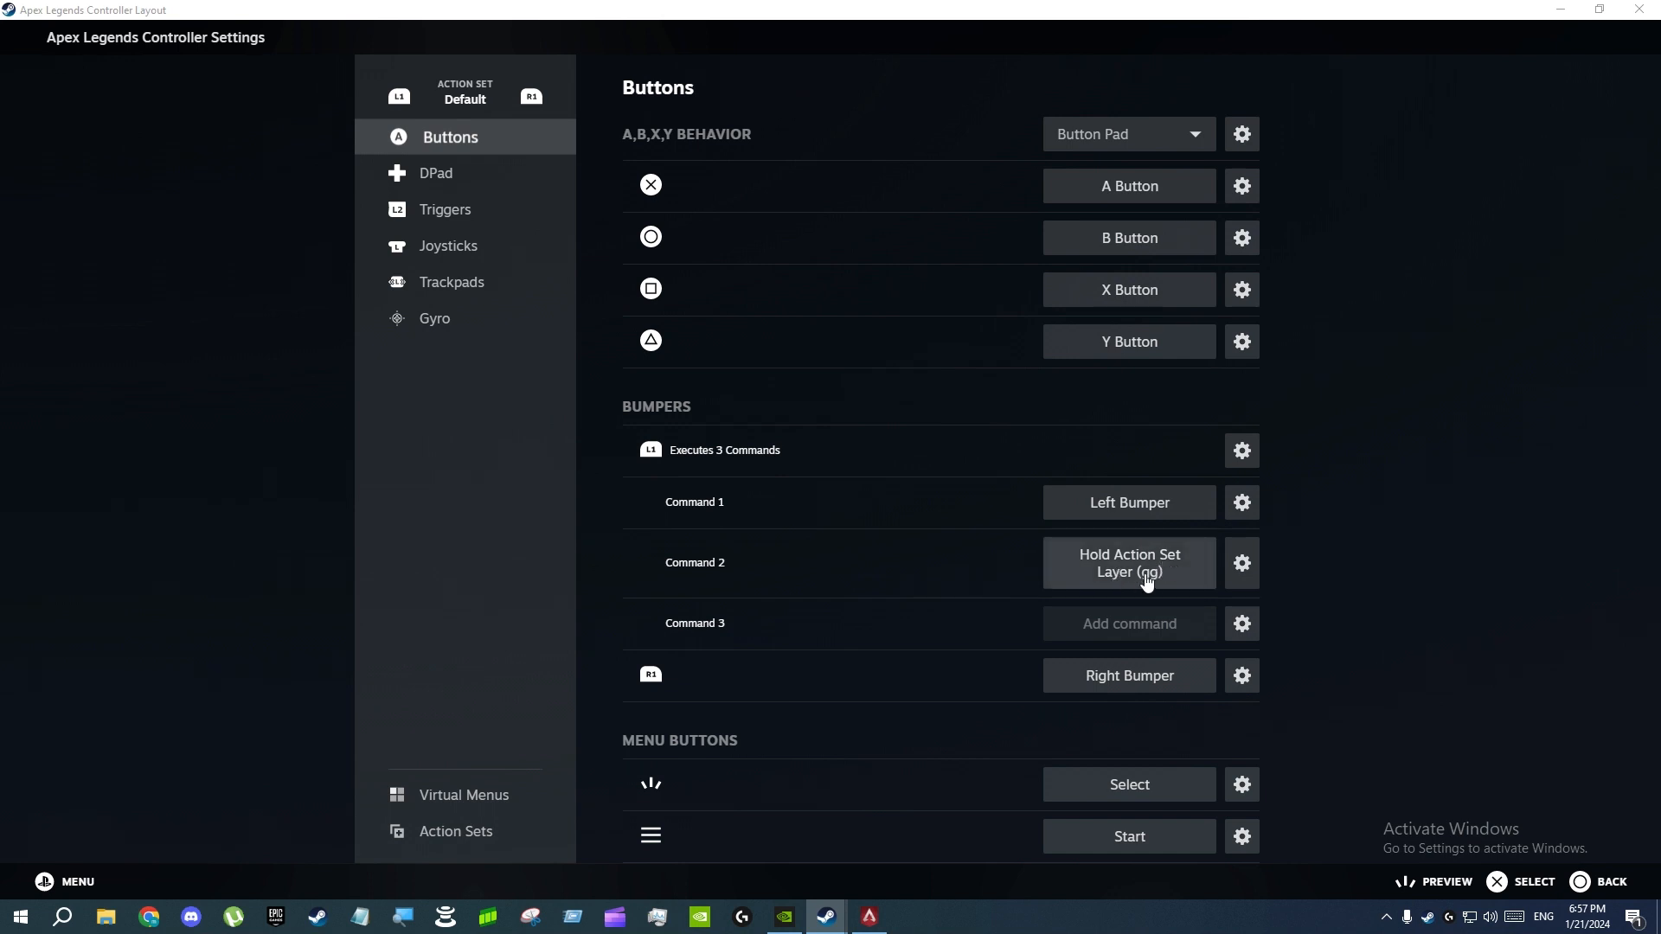
left_click(1242, 634)
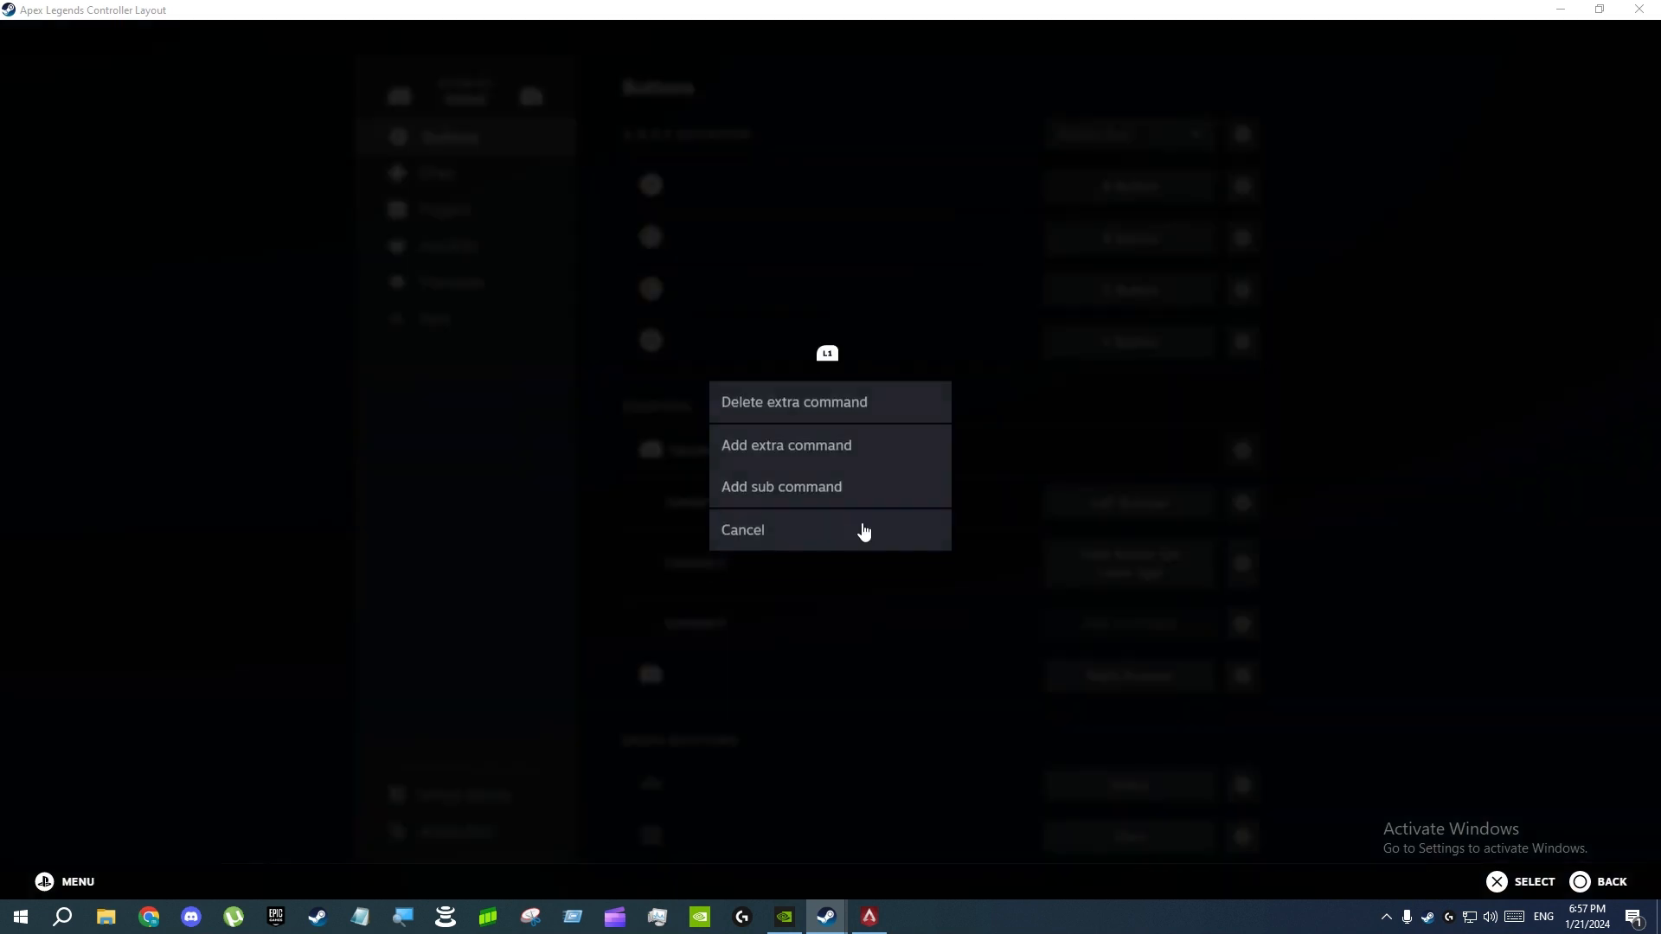
left_click(779, 524)
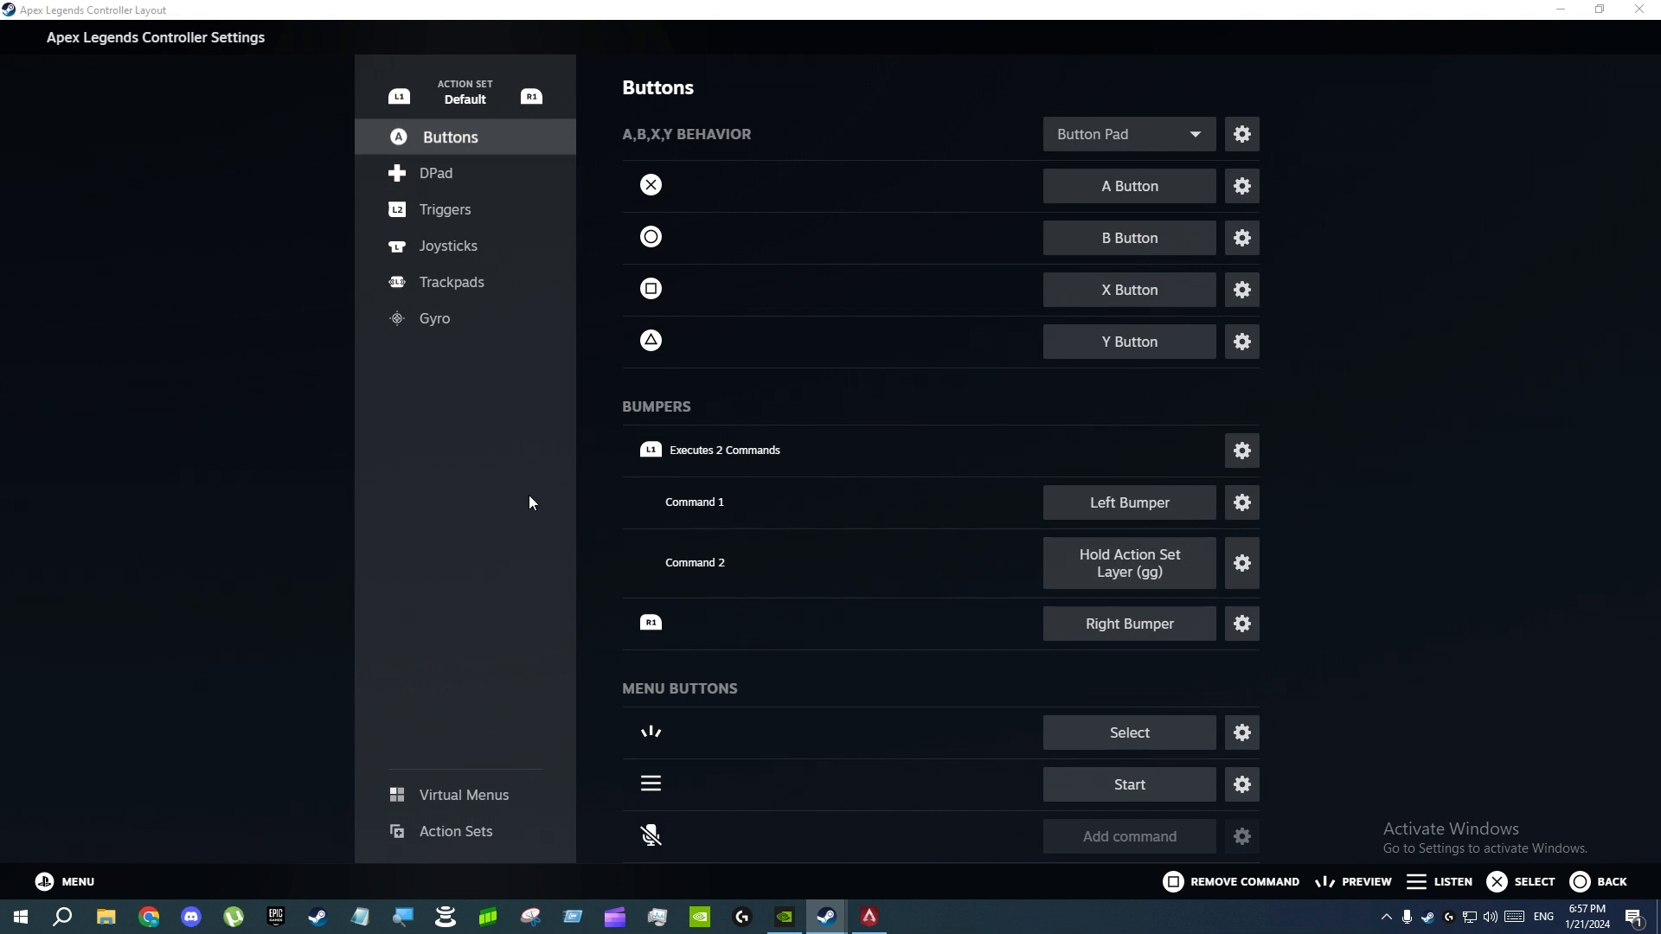
Open the right joystick's behavior settings and review its scale, response curve, output and dead zone values
left_click(459, 249)
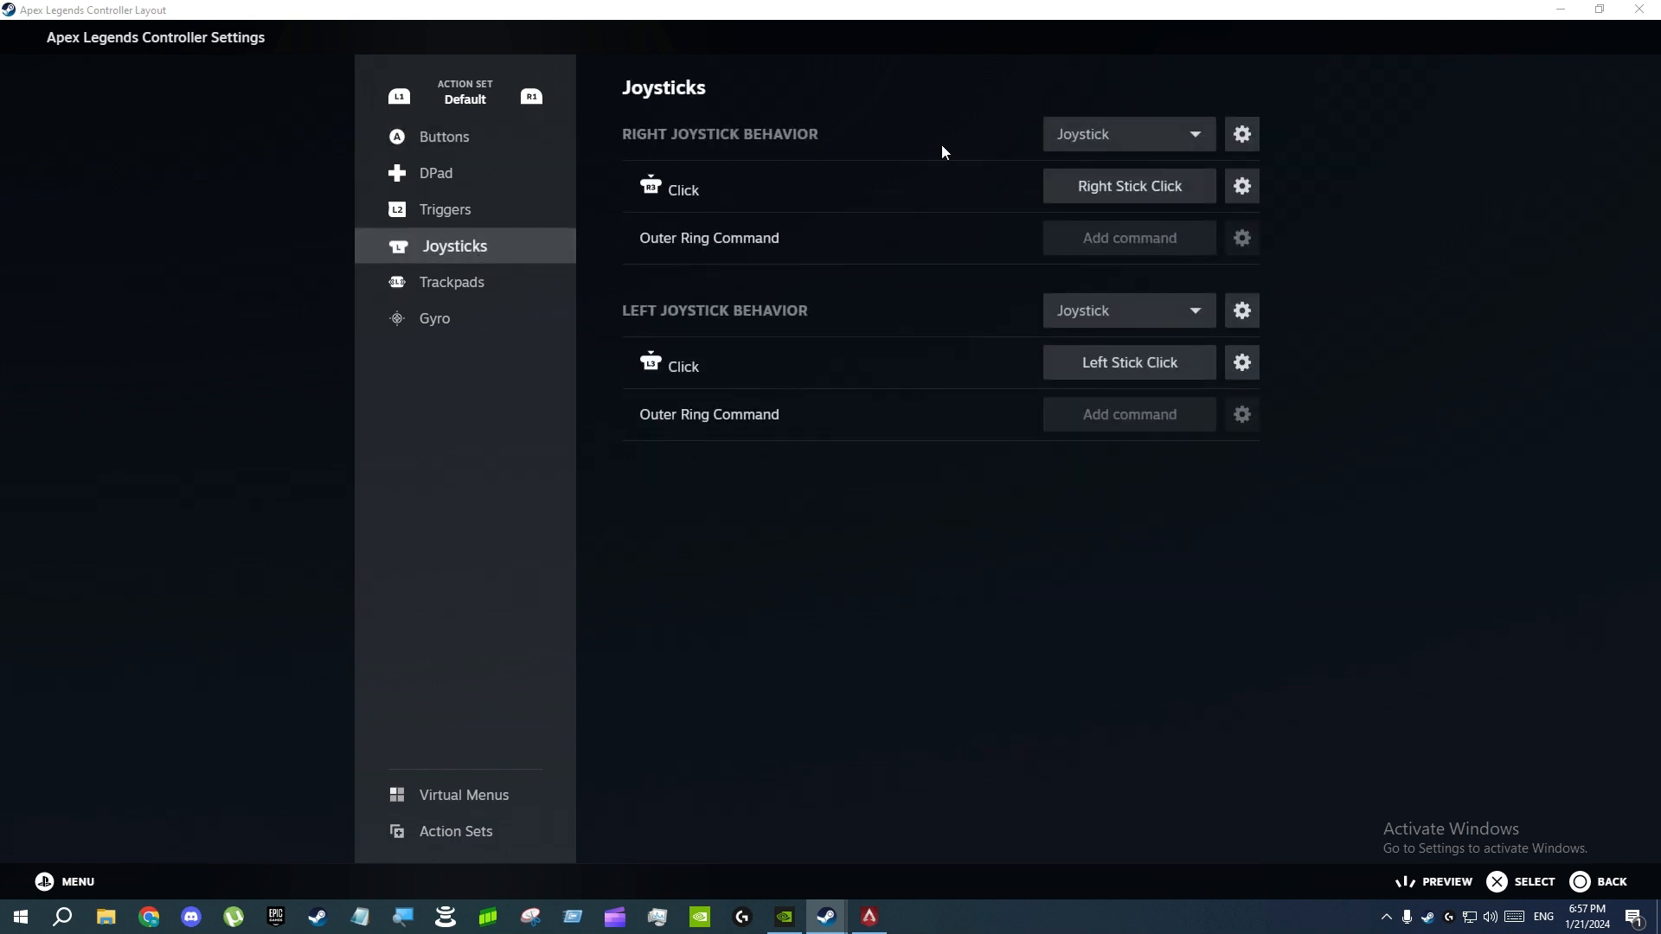
left_click(1242, 134)
scroll(761, 458, "down", 8)
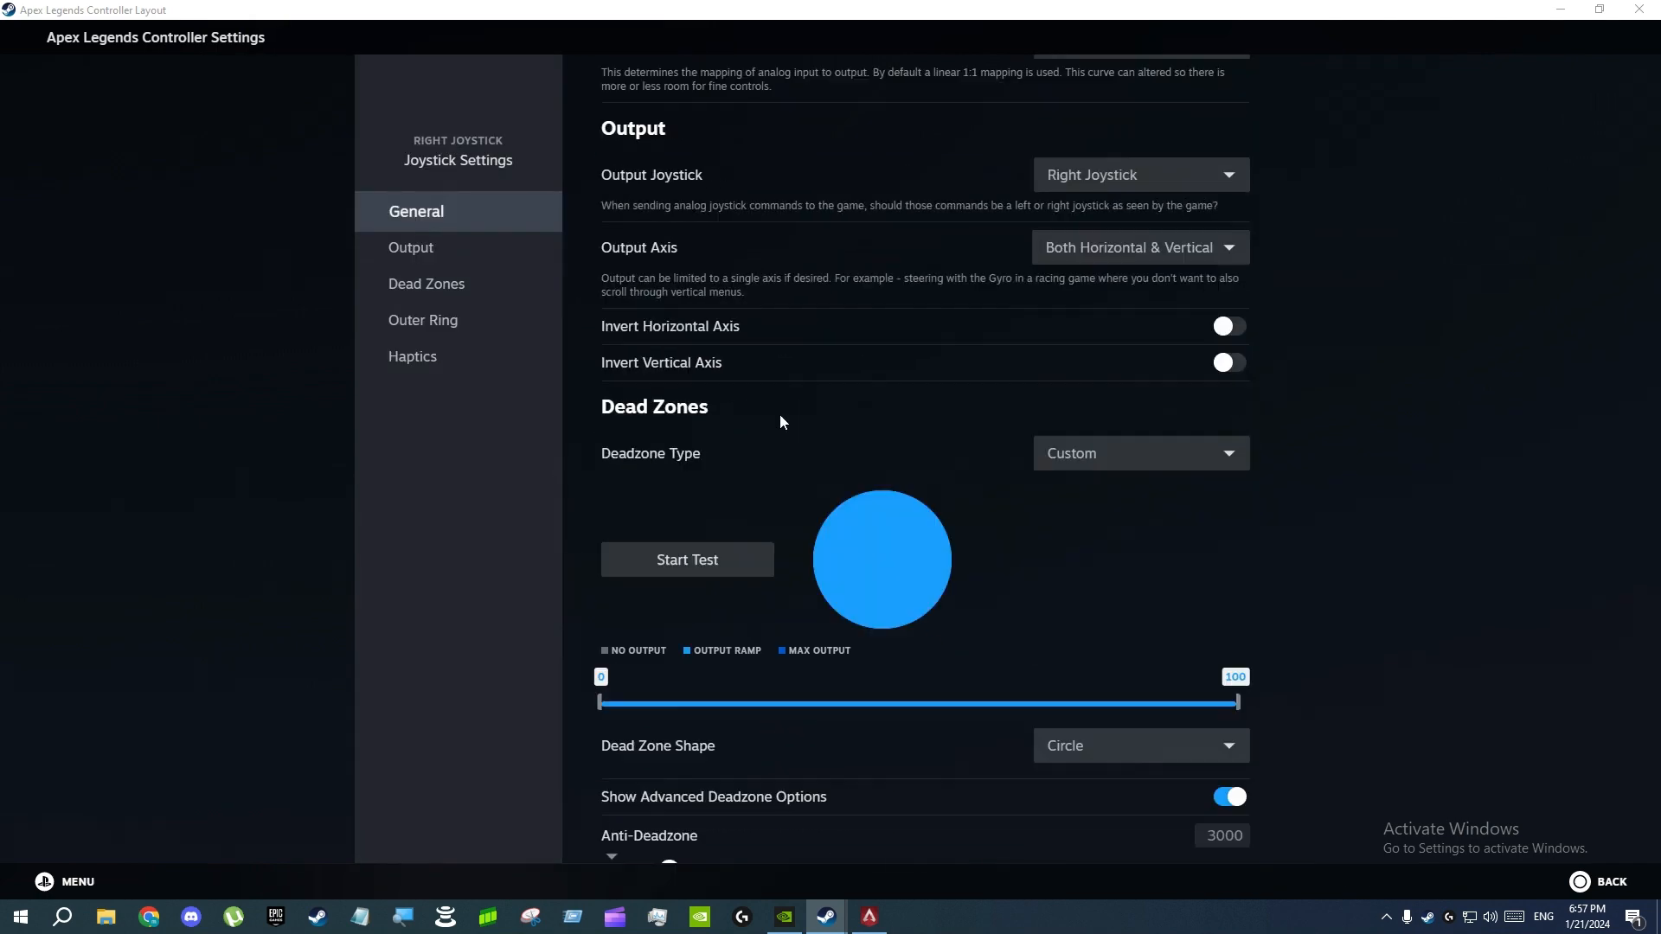
scroll(780, 398, "up", 8)
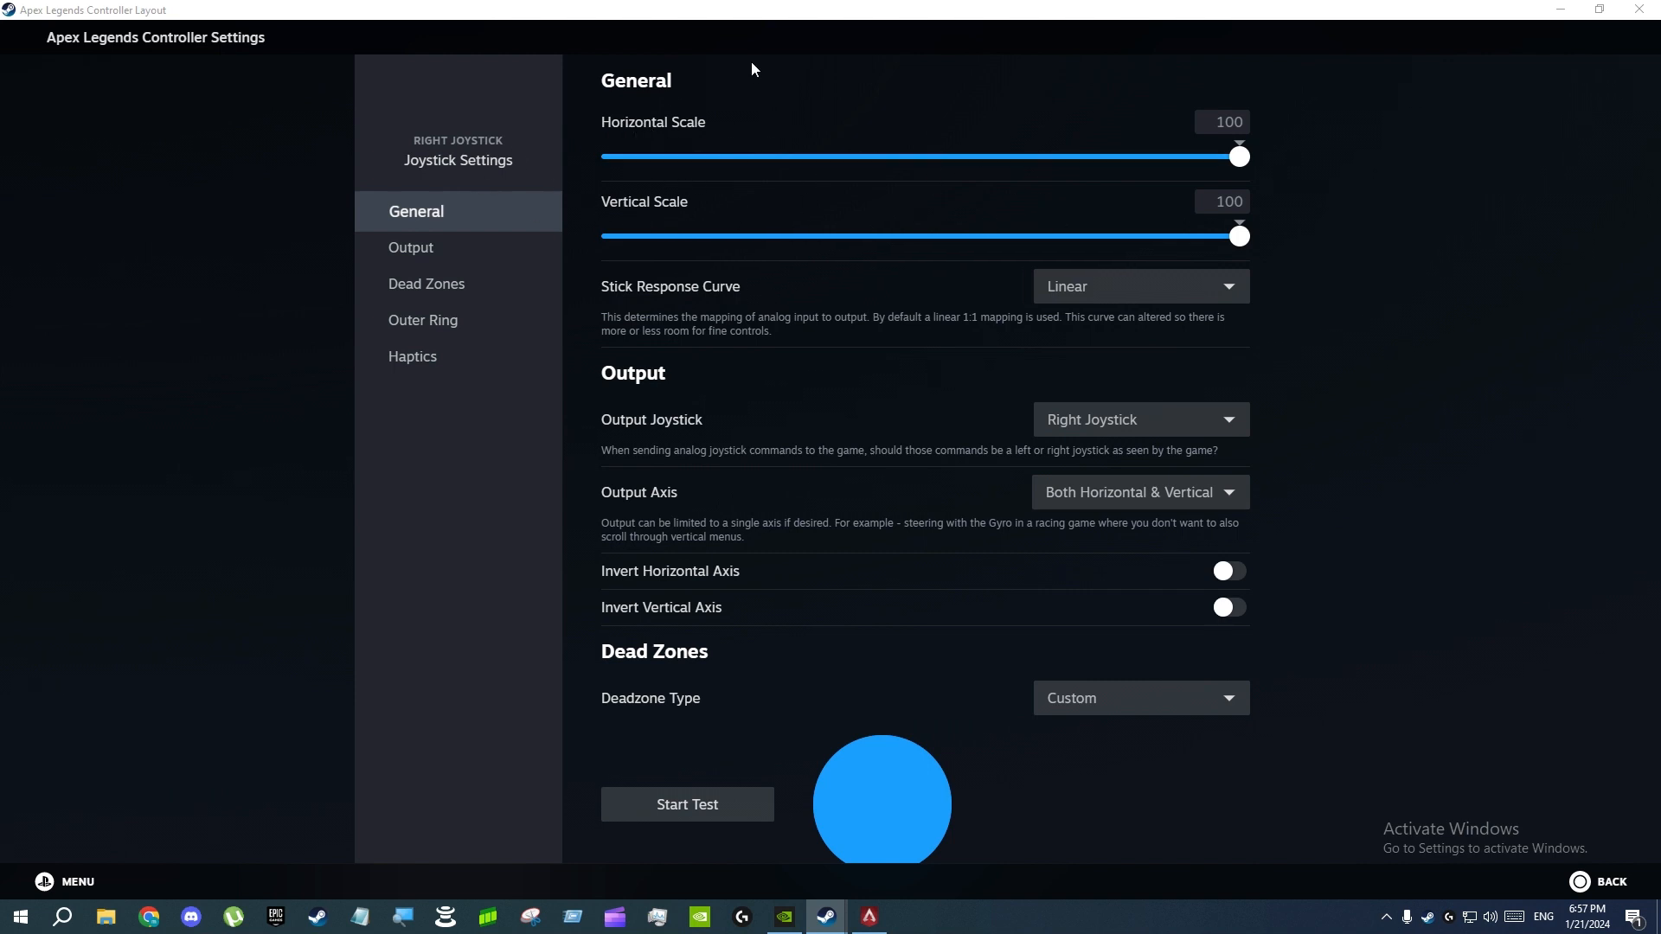
scroll(763, 377, "down", 1)
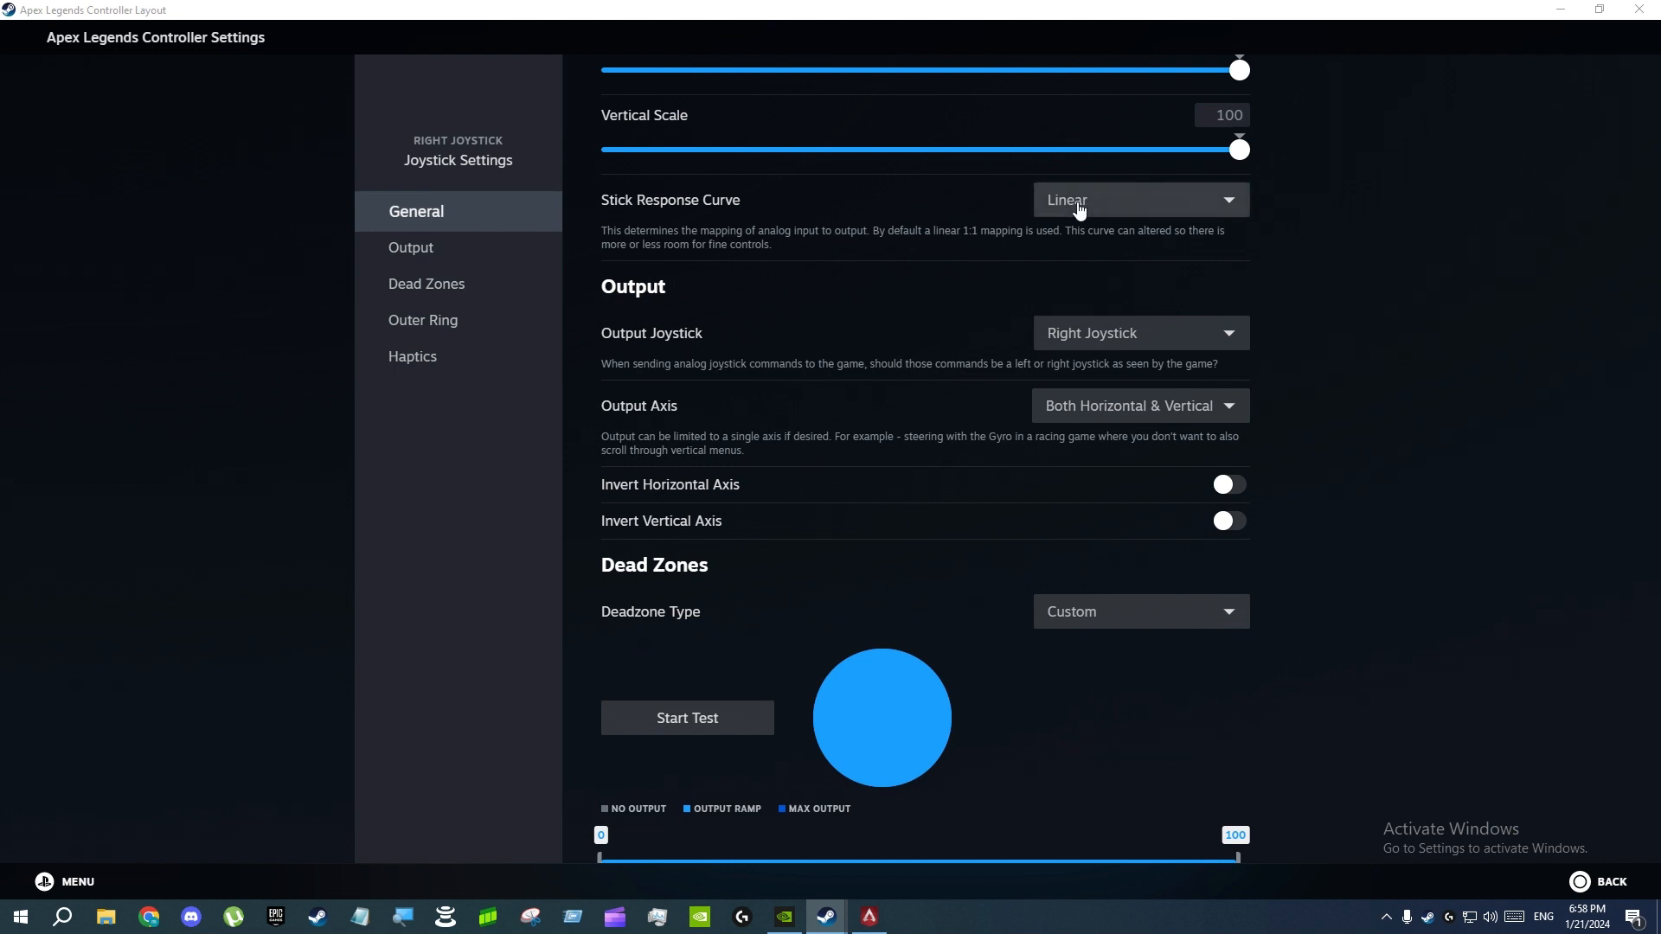
Examine the available Stick Response Curve options for the right joystick and cancel without changing the curve
left_click(1078, 210)
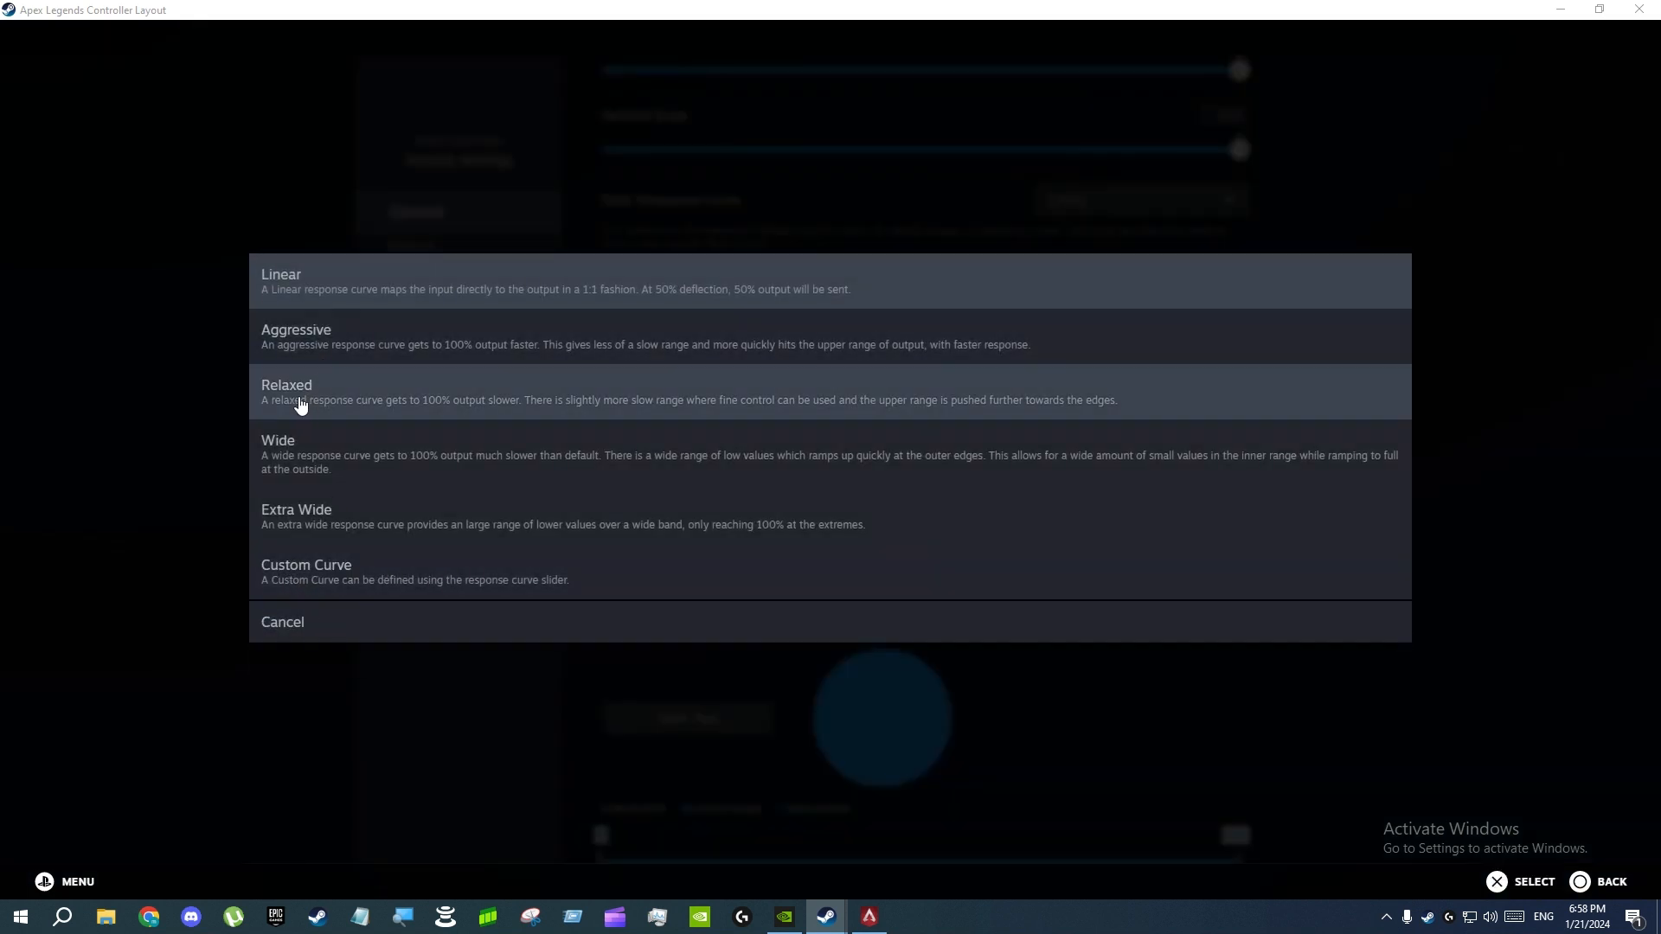
left_click(168, 462)
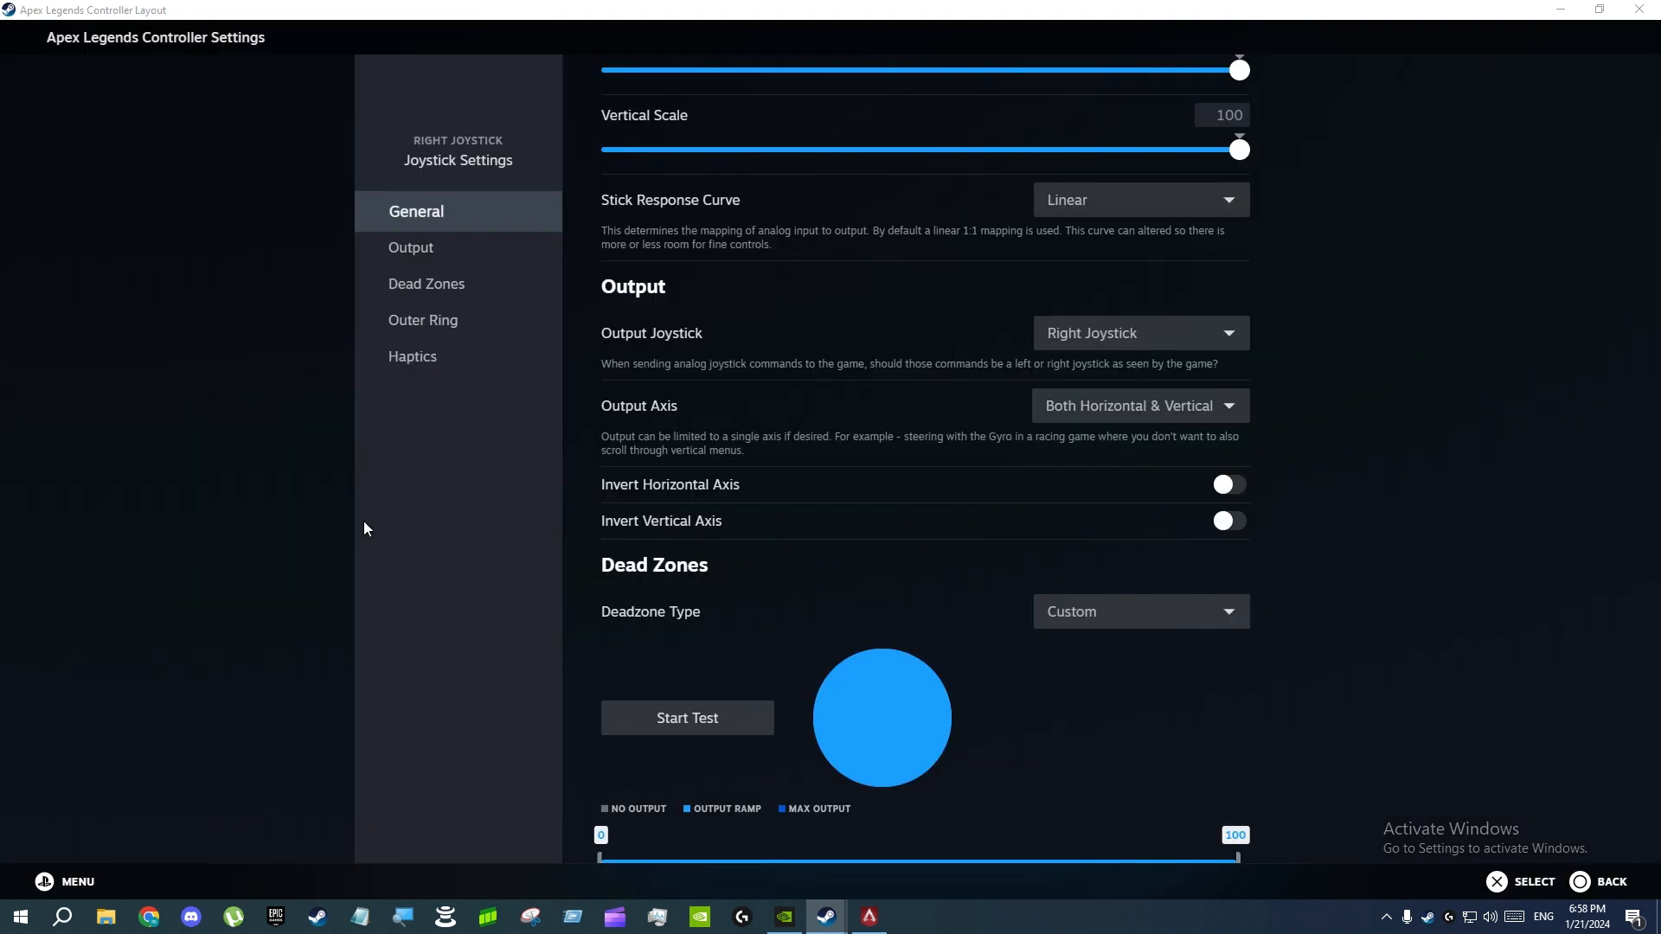
left_click(1133, 205)
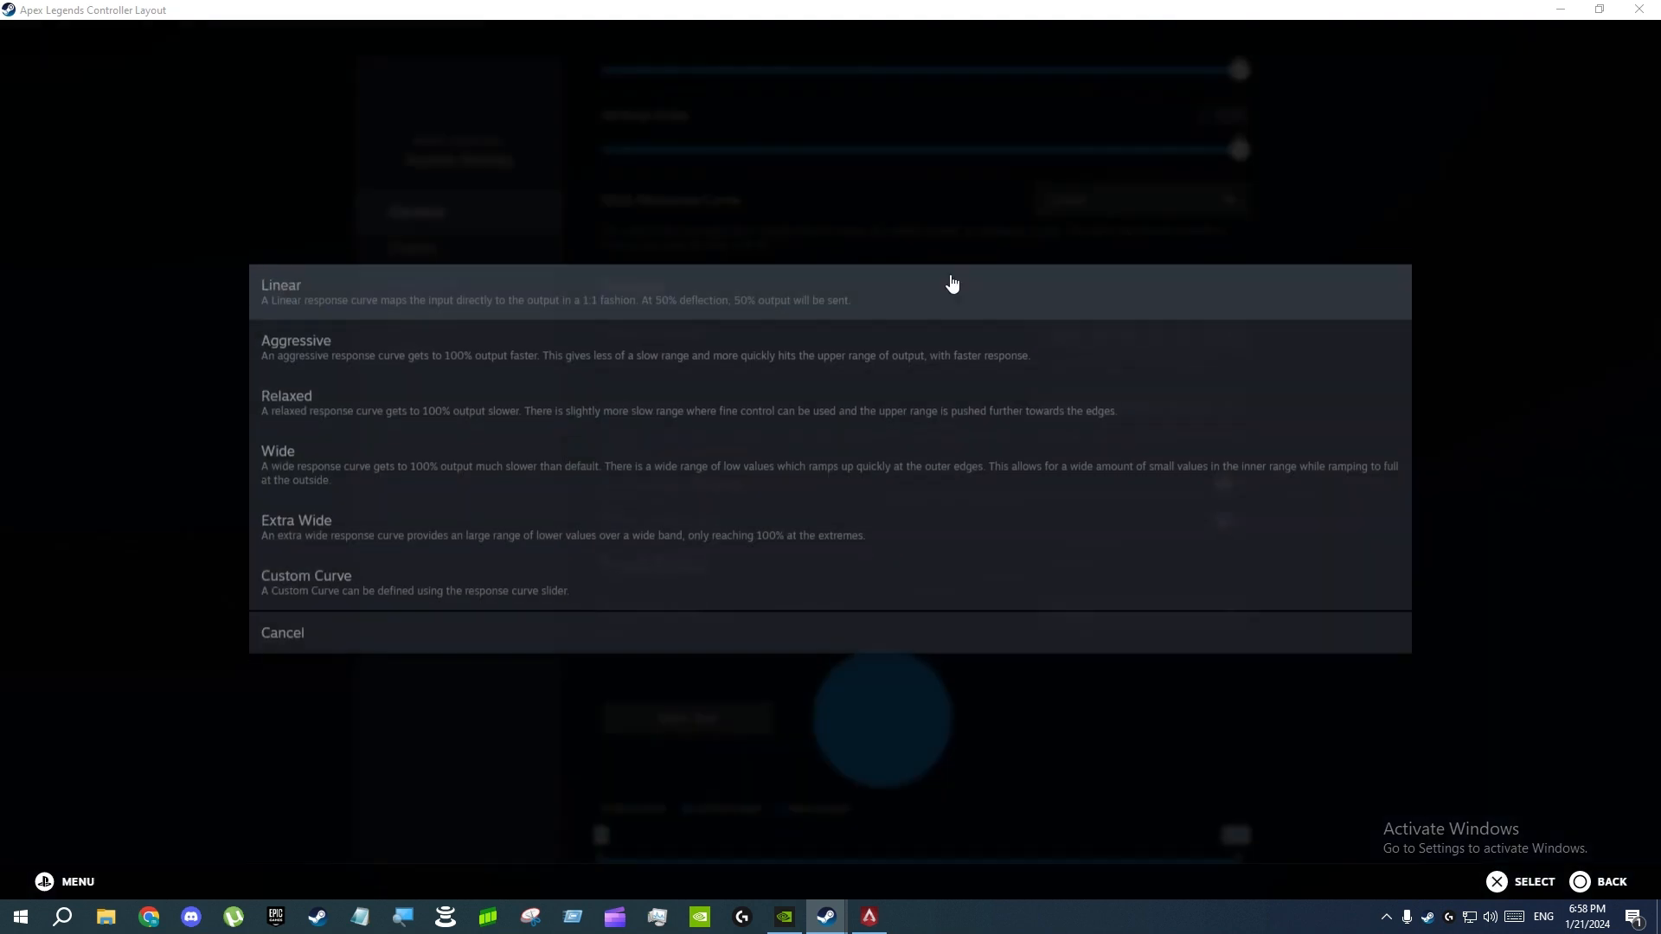
left_click(266, 624)
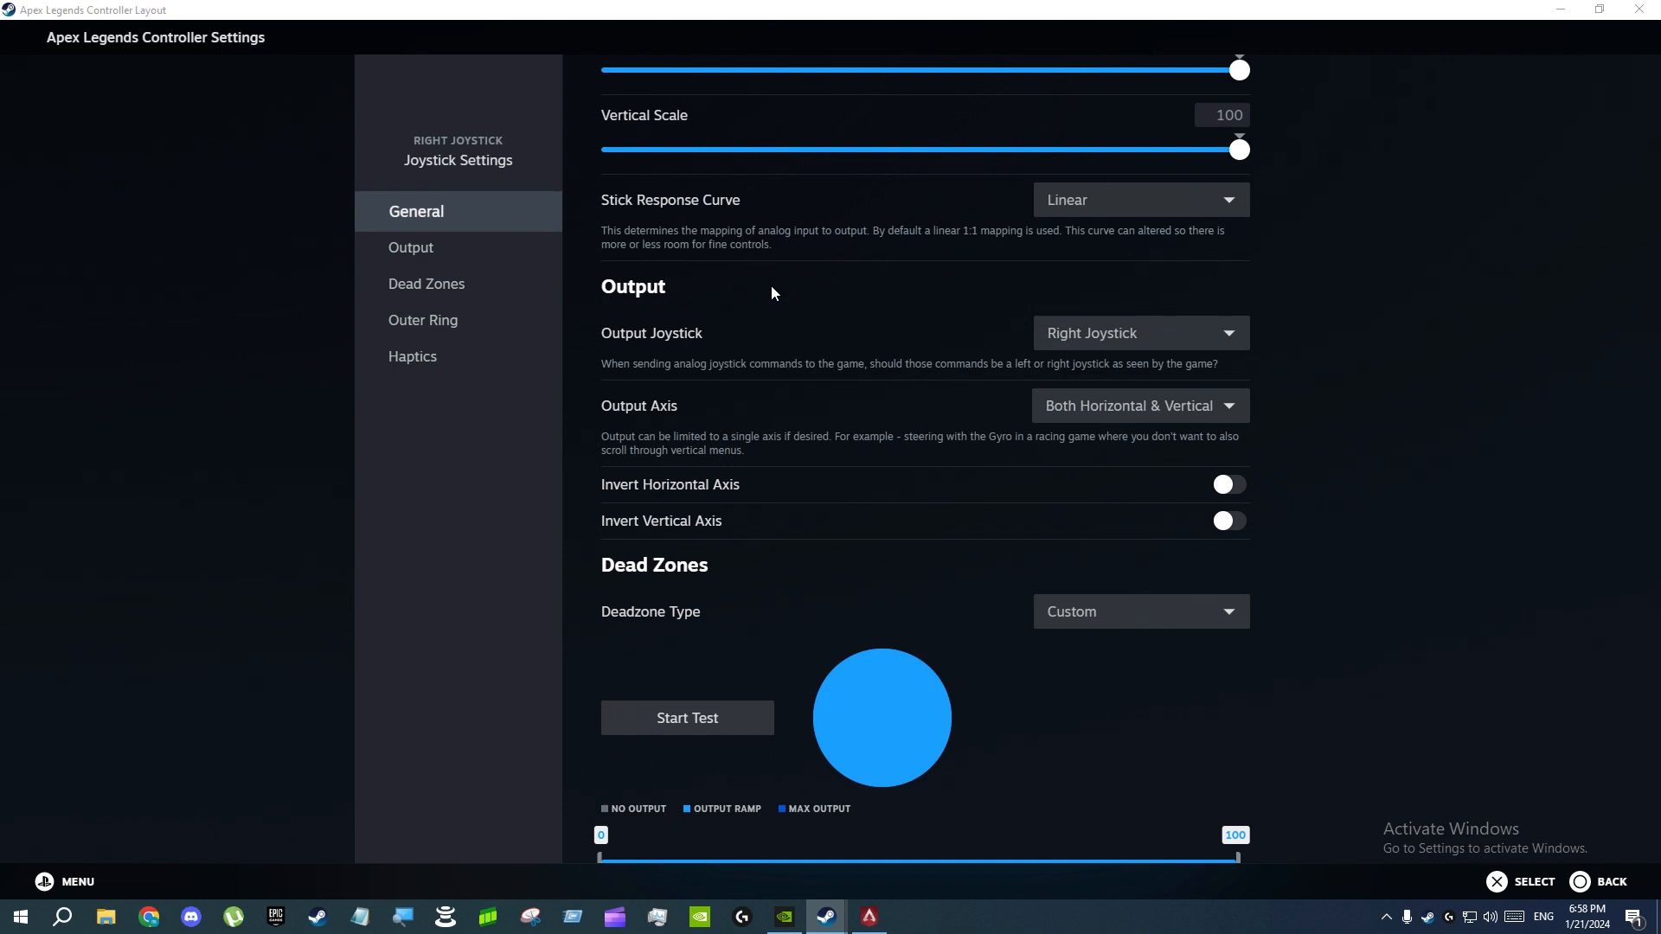
Try Custom Curve as the right joystick's Stick Response Curve, and set the curve back to Linear
left_click(1087, 206)
left_click(320, 578)
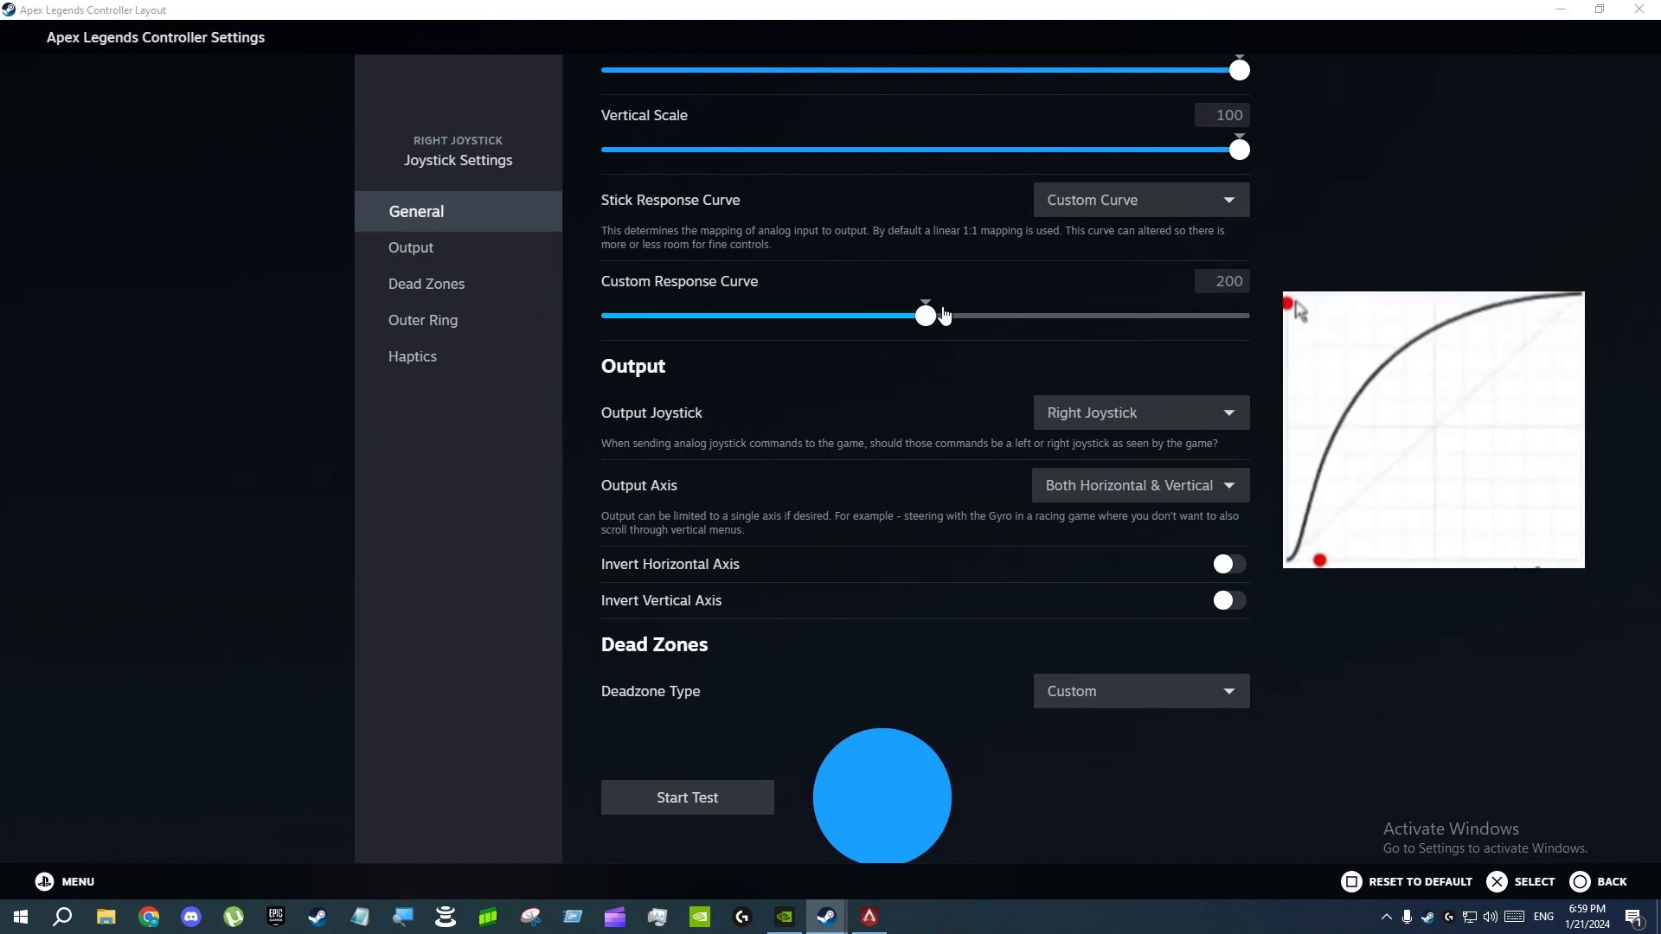
left_click(1122, 216)
left_click(627, 278)
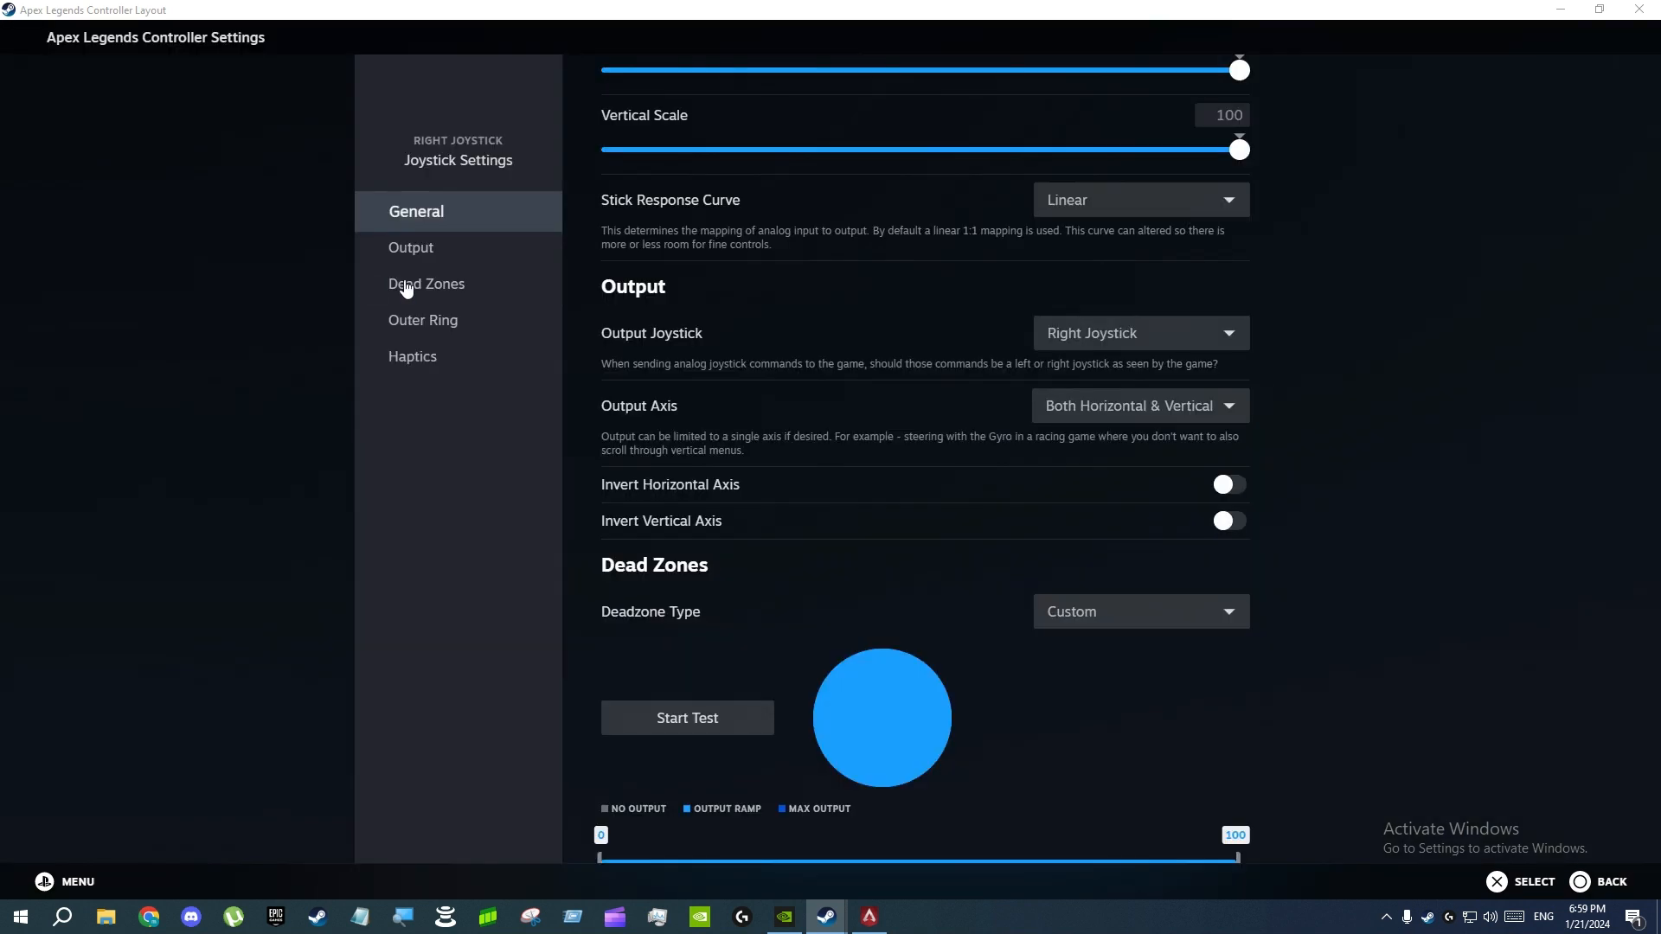
Check the right joystick's Deadzone Type options, keep Custom, and examine the dead zone shape, Anti-Deadzone and Anti-Deadzone Buffer settings
scroll(802, 287, "down", 4)
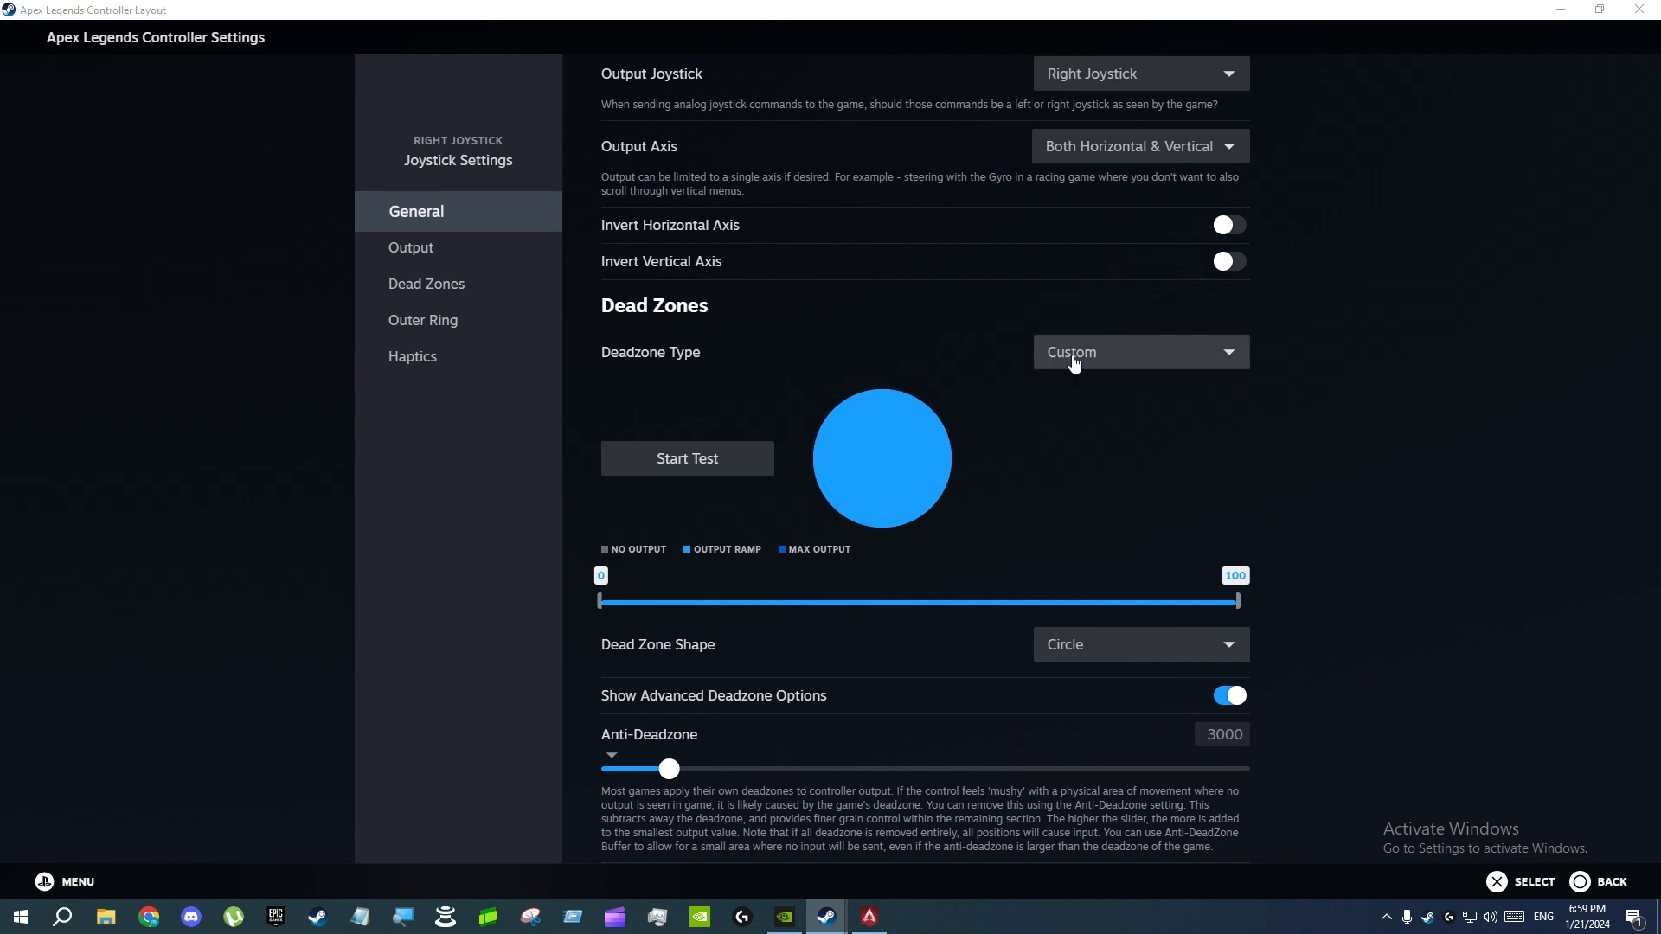
left_click(1076, 355)
left_click(797, 470)
scroll(787, 441, "down", 2)
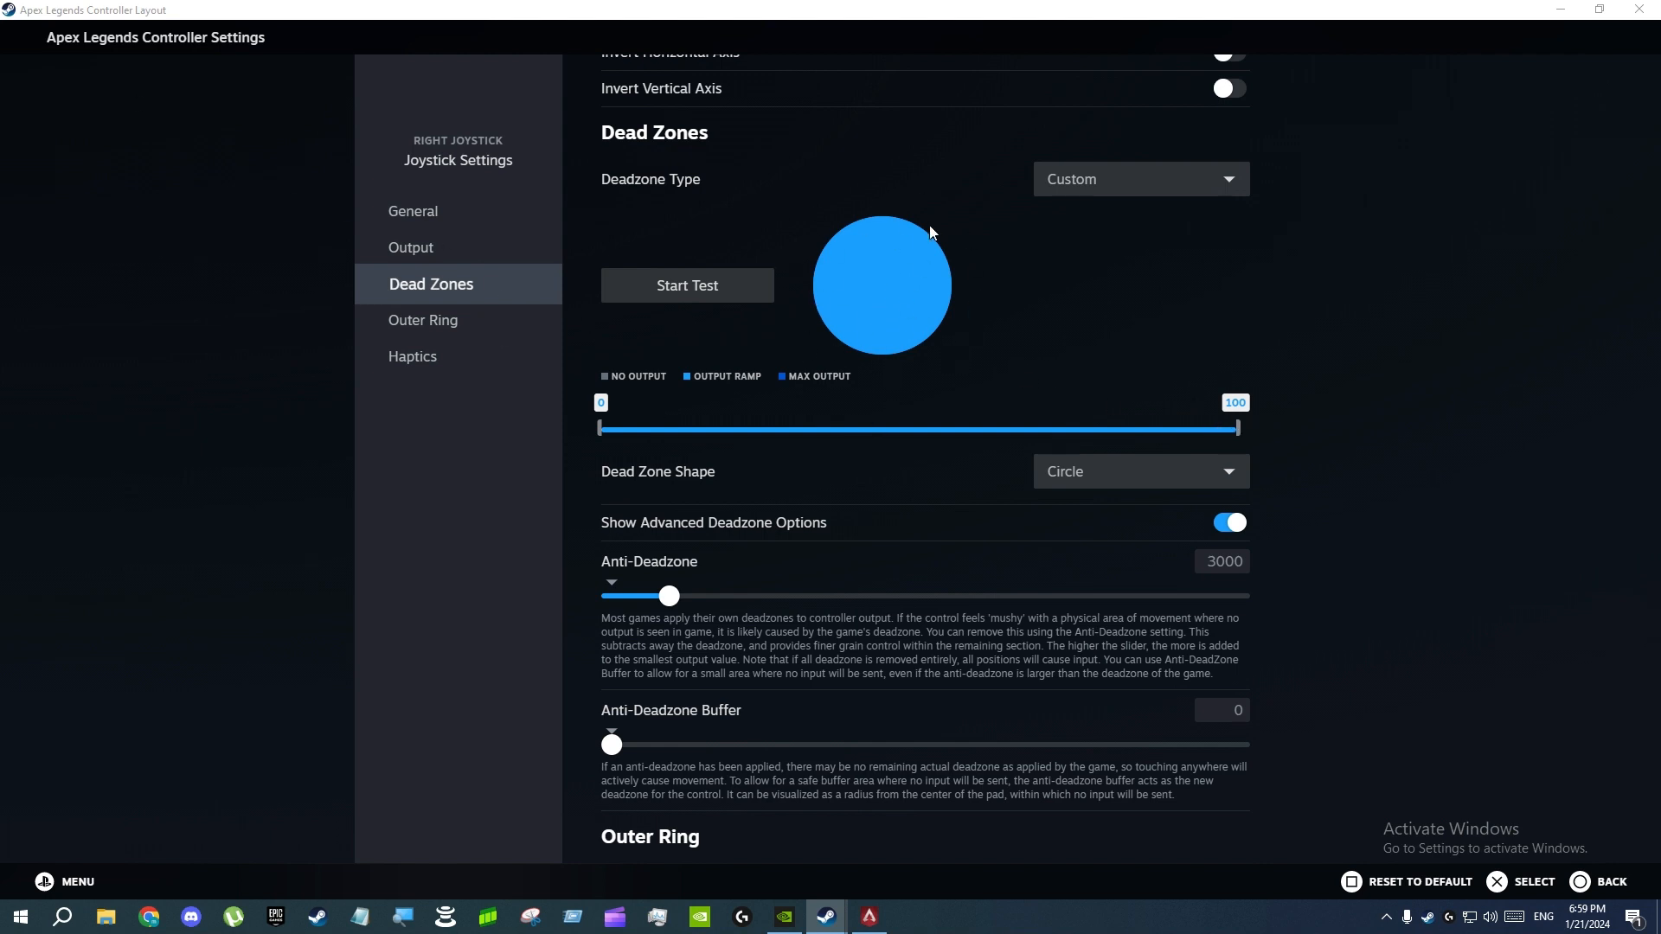
scroll(818, 270, "down", 1)
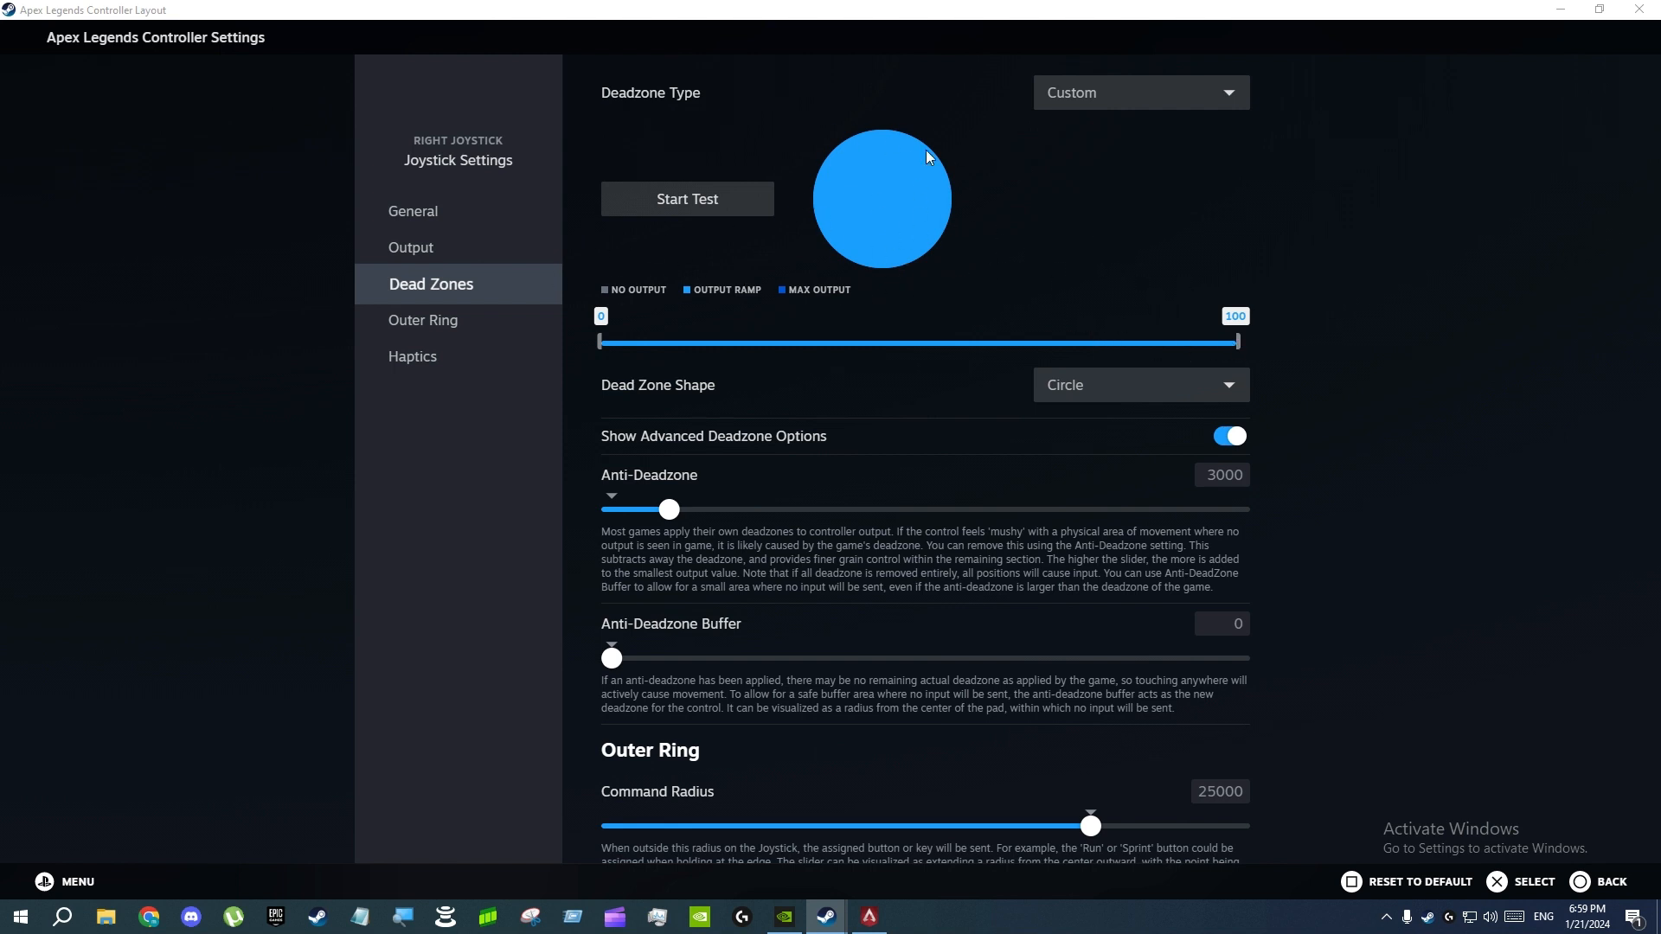
scroll(699, 363, "down", 1)
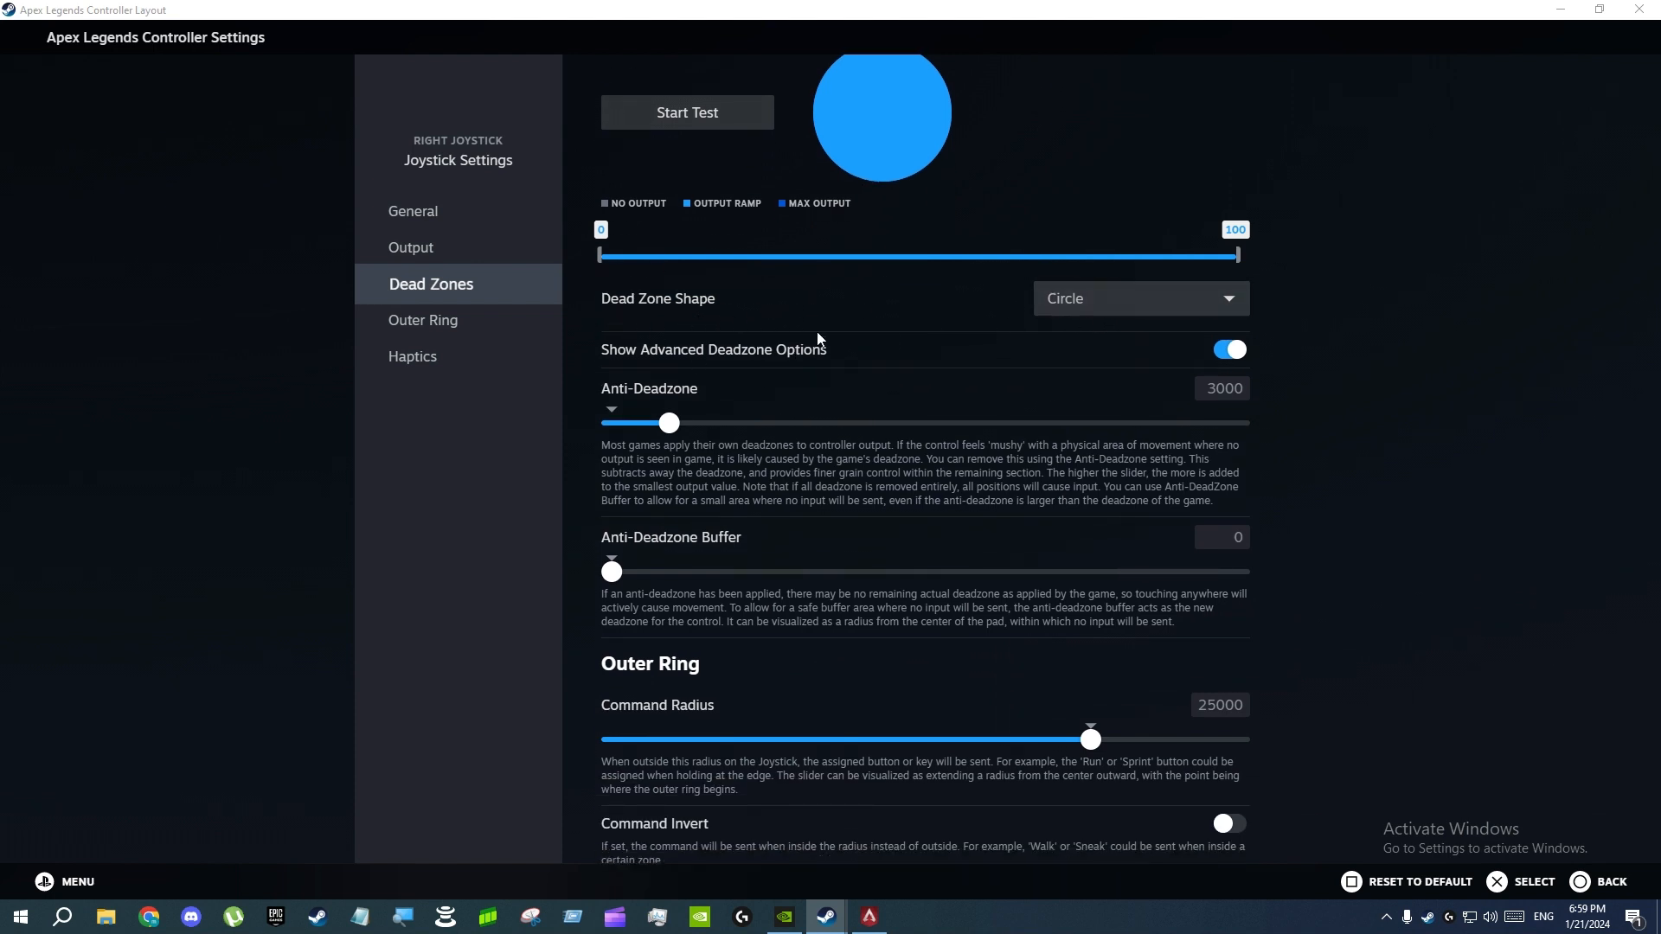
scroll(833, 320, "down", 1)
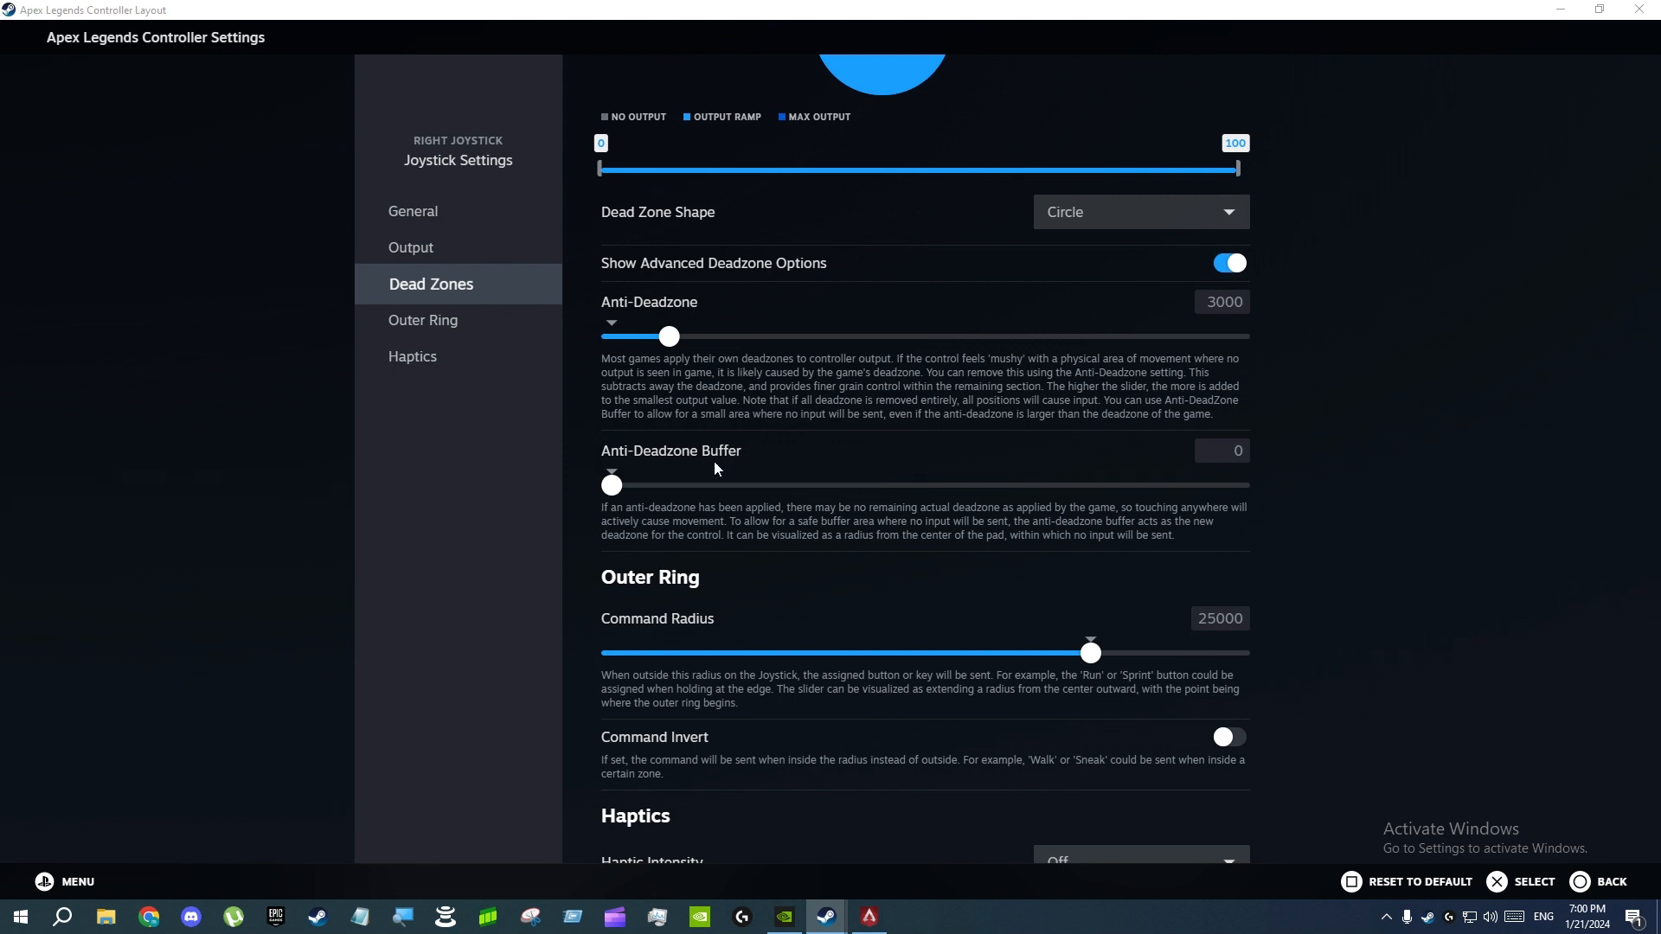
scroll(700, 472, "up", 2)
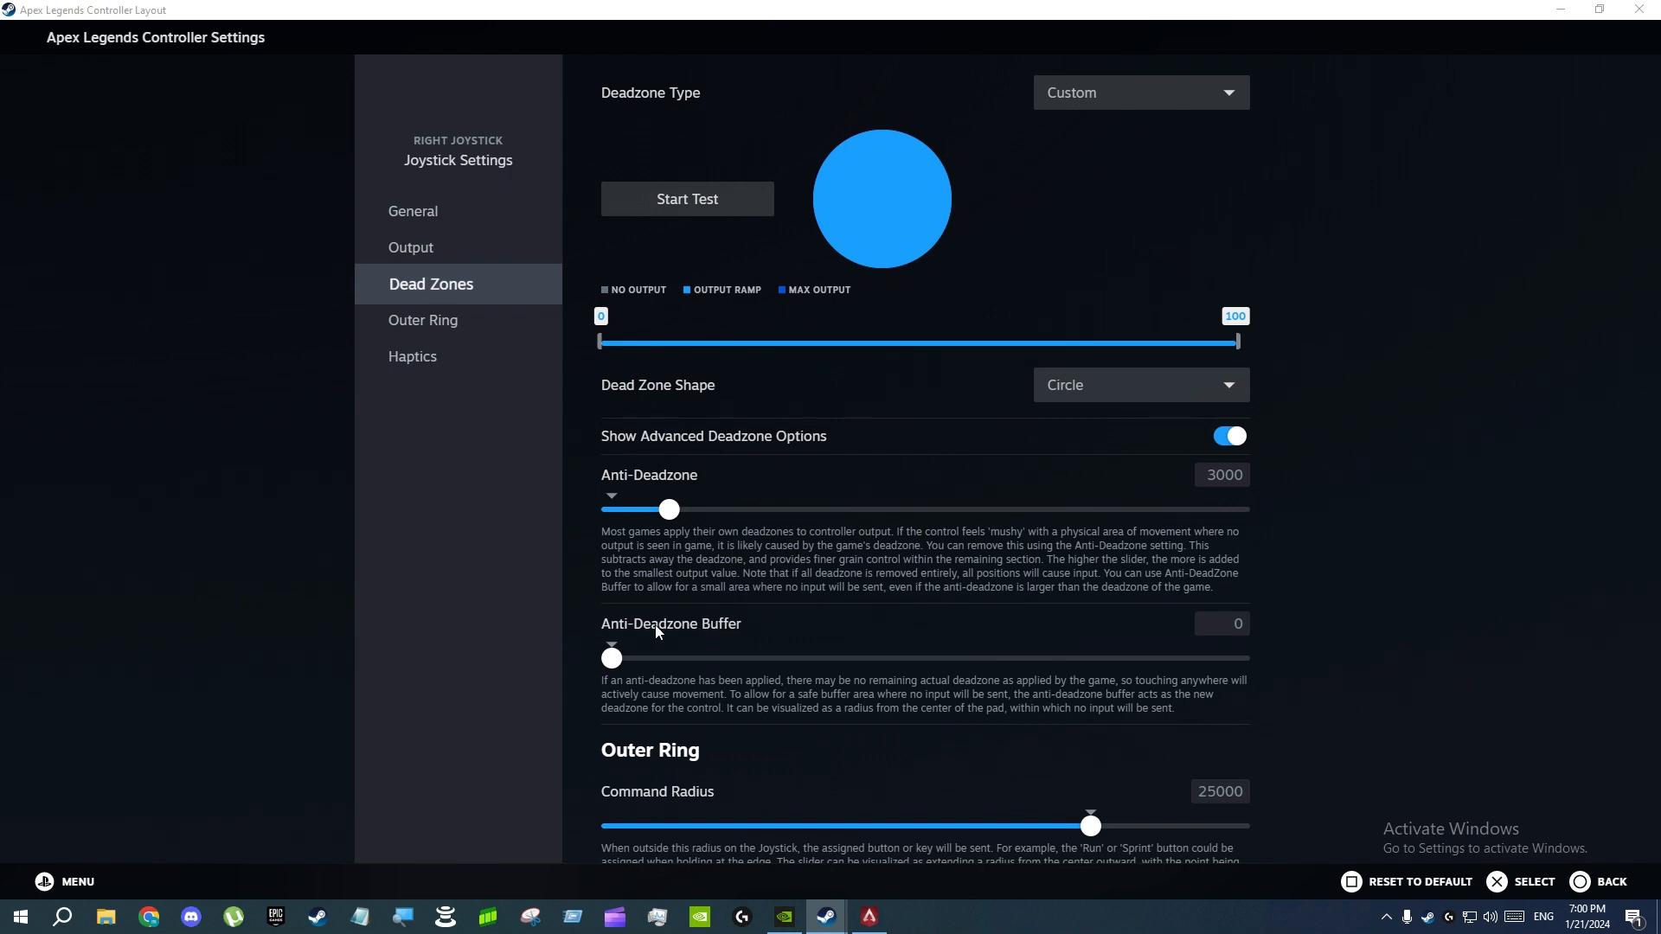
scroll(962, 599, "up", 1)
scroll(960, 596, "up", 5)
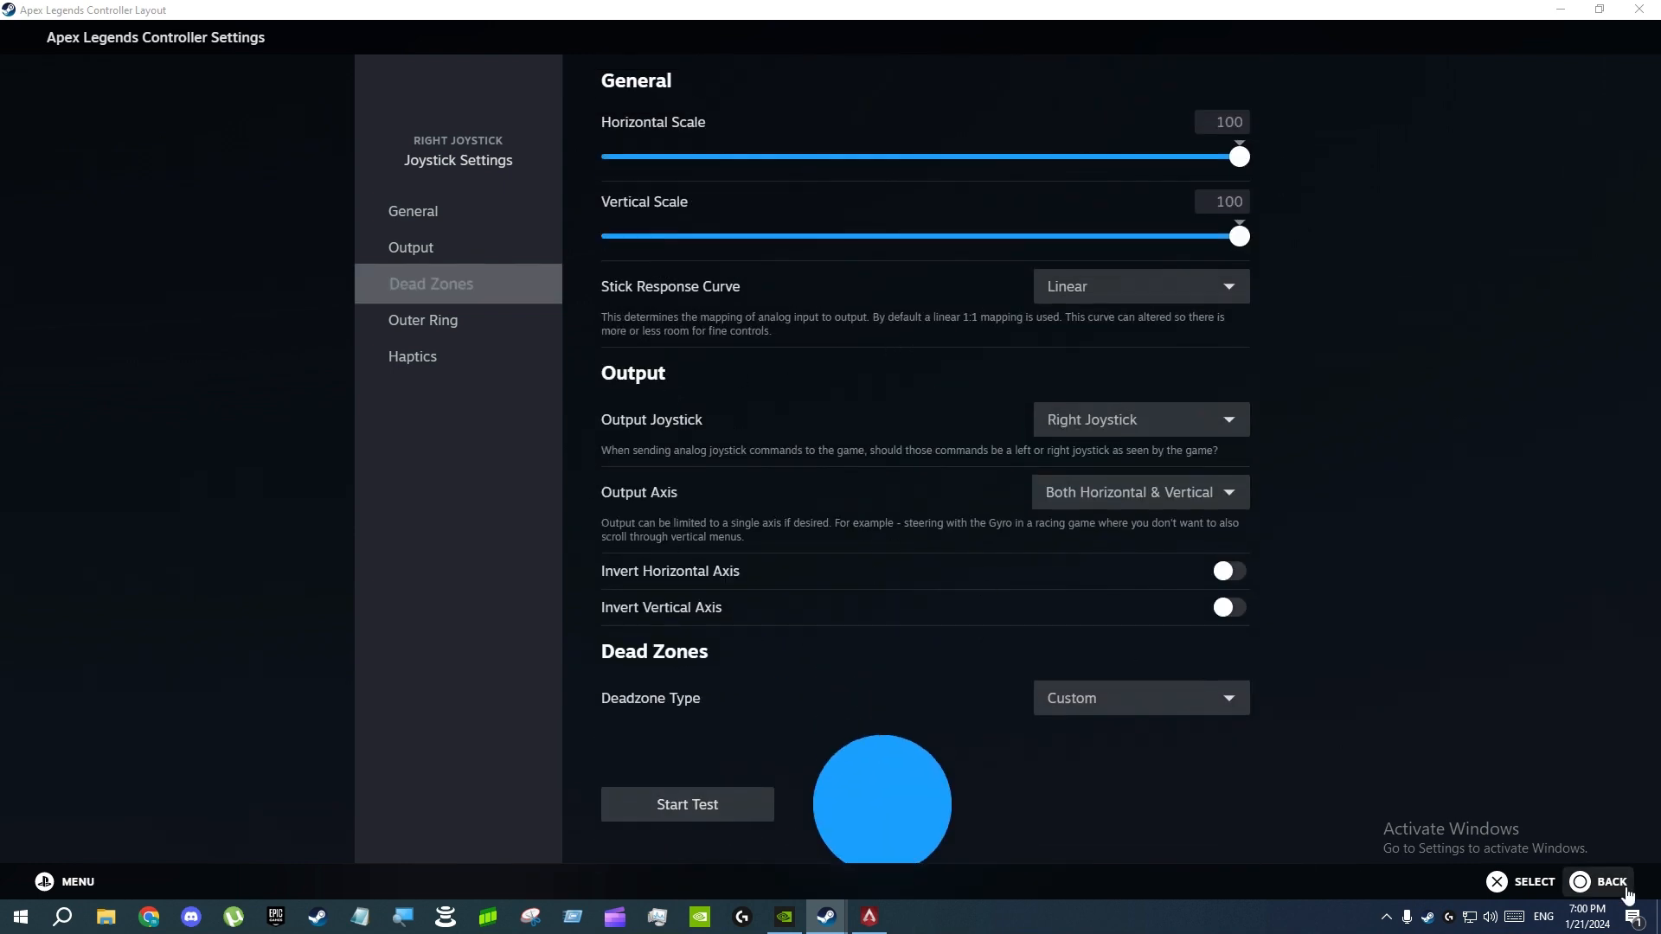
Switch to the gg layer's joystick assignments and view the available right joystick behaviors without choosing one
left_click(1599, 882)
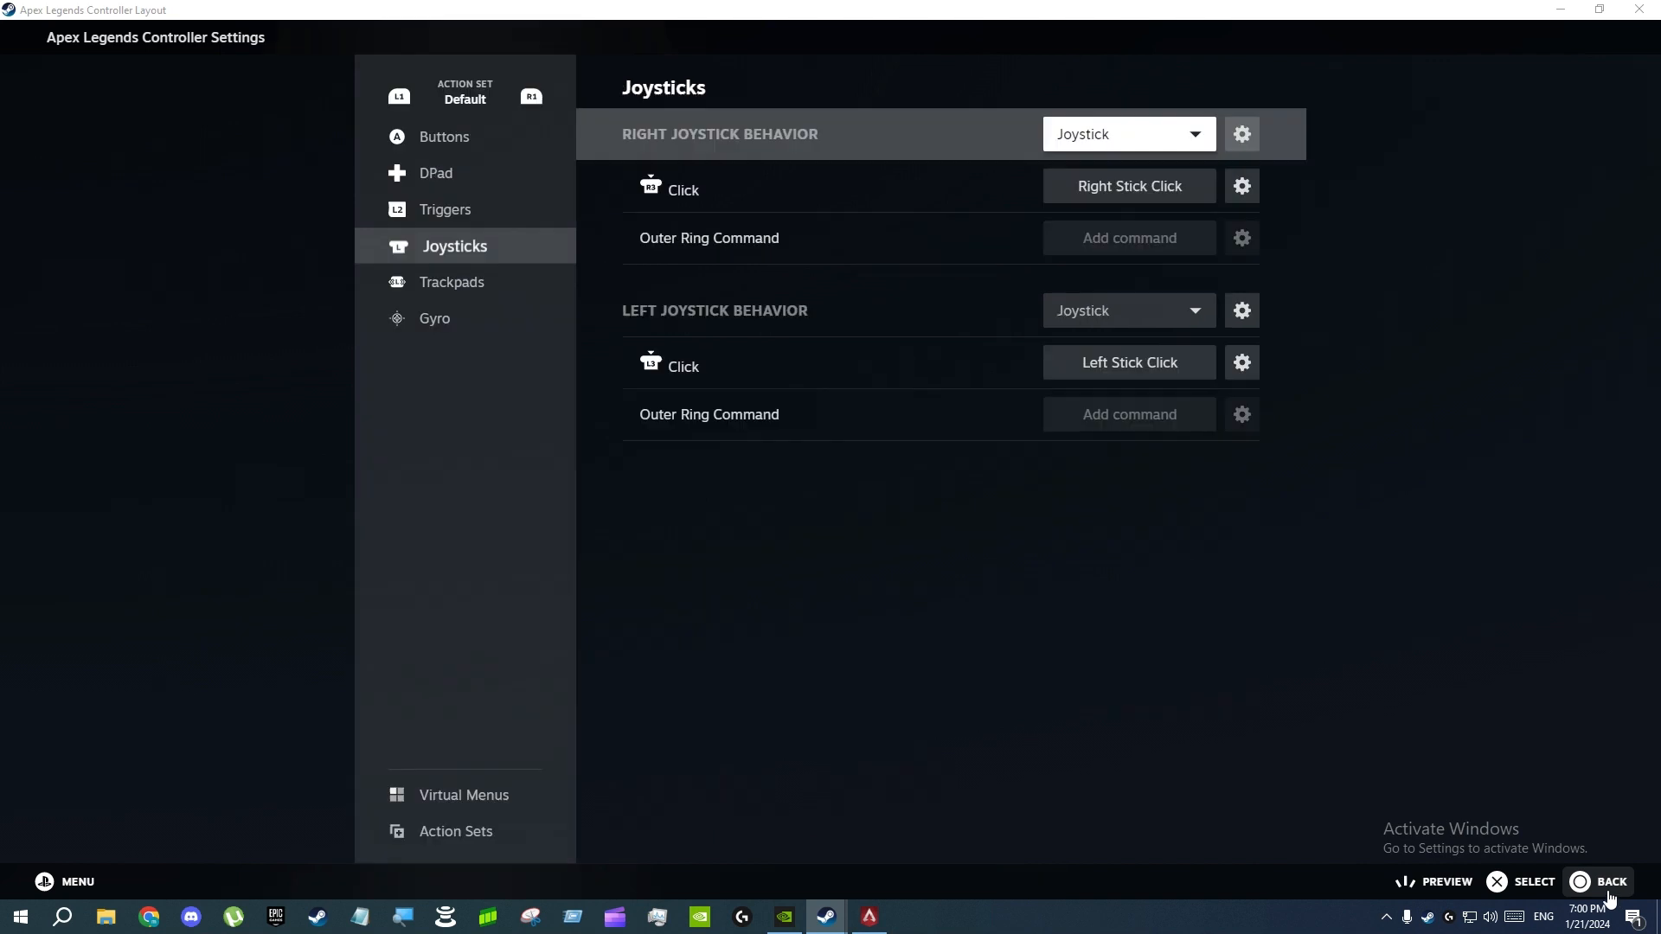
left_click(529, 98)
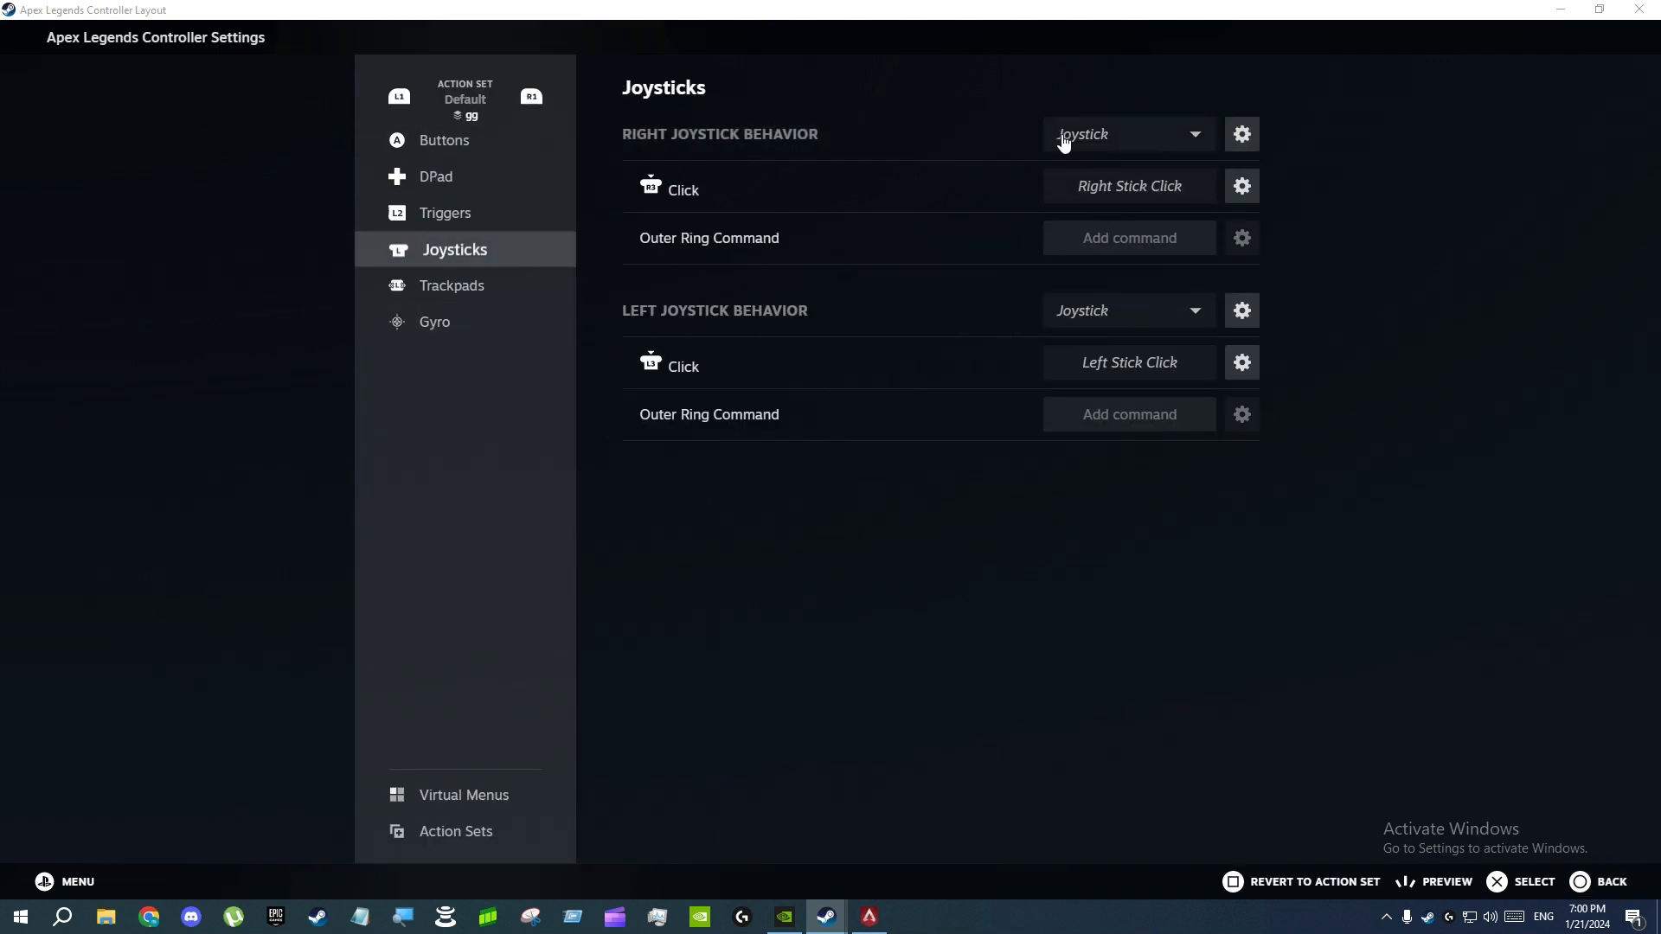
left_click(1185, 141)
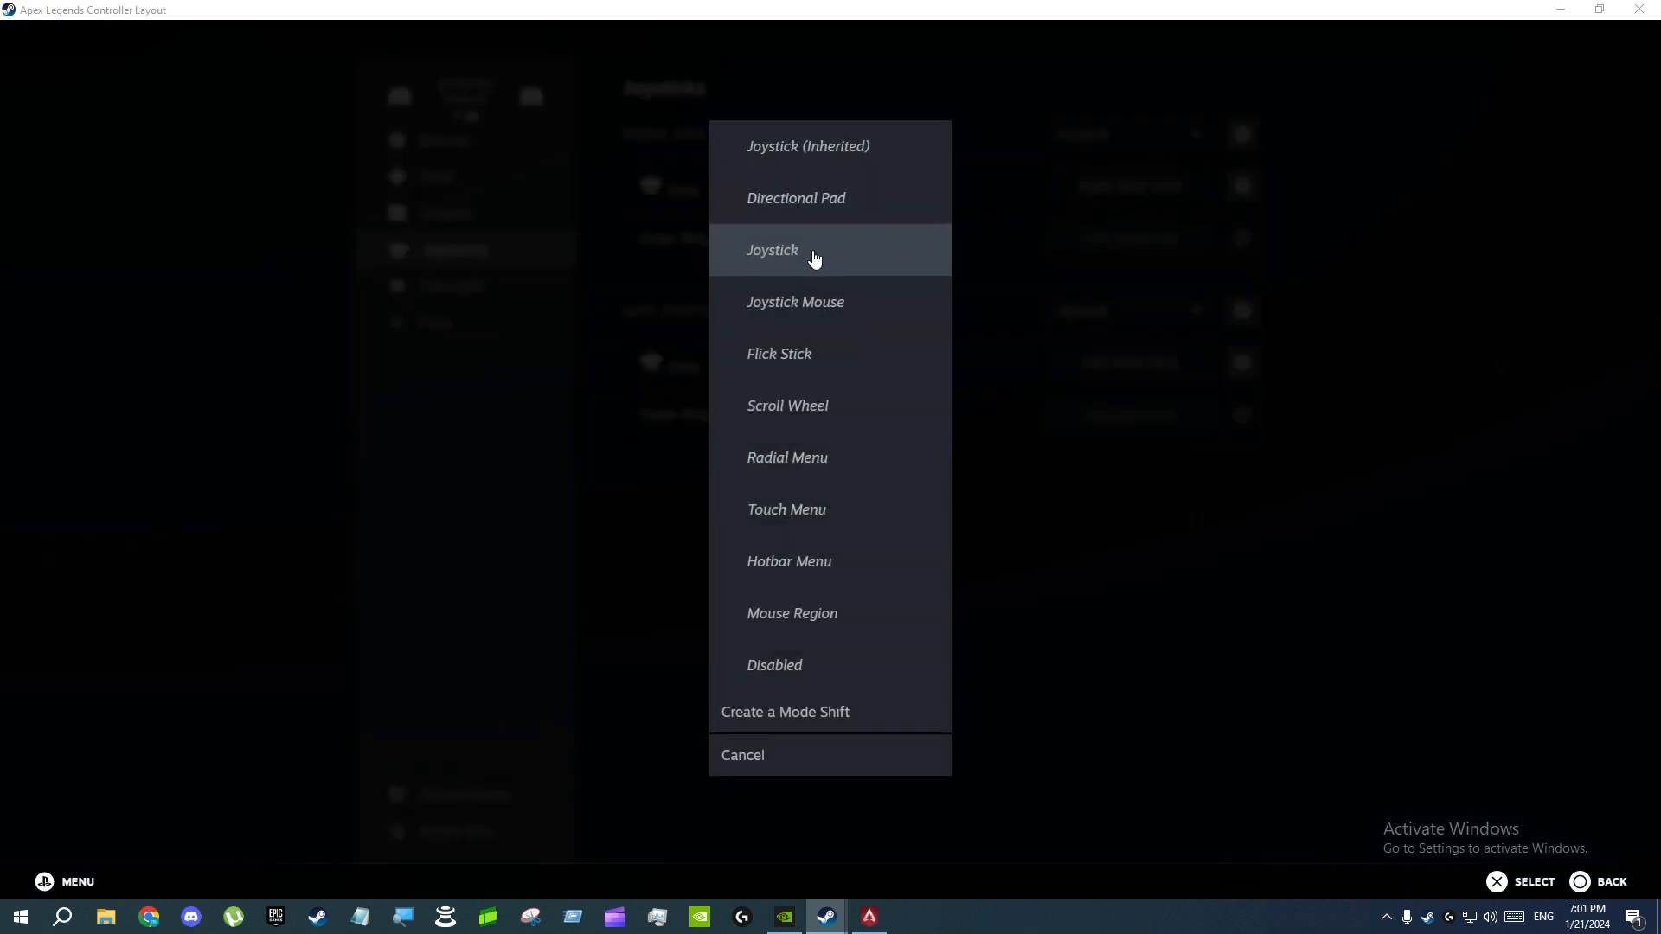
left_click(772, 755)
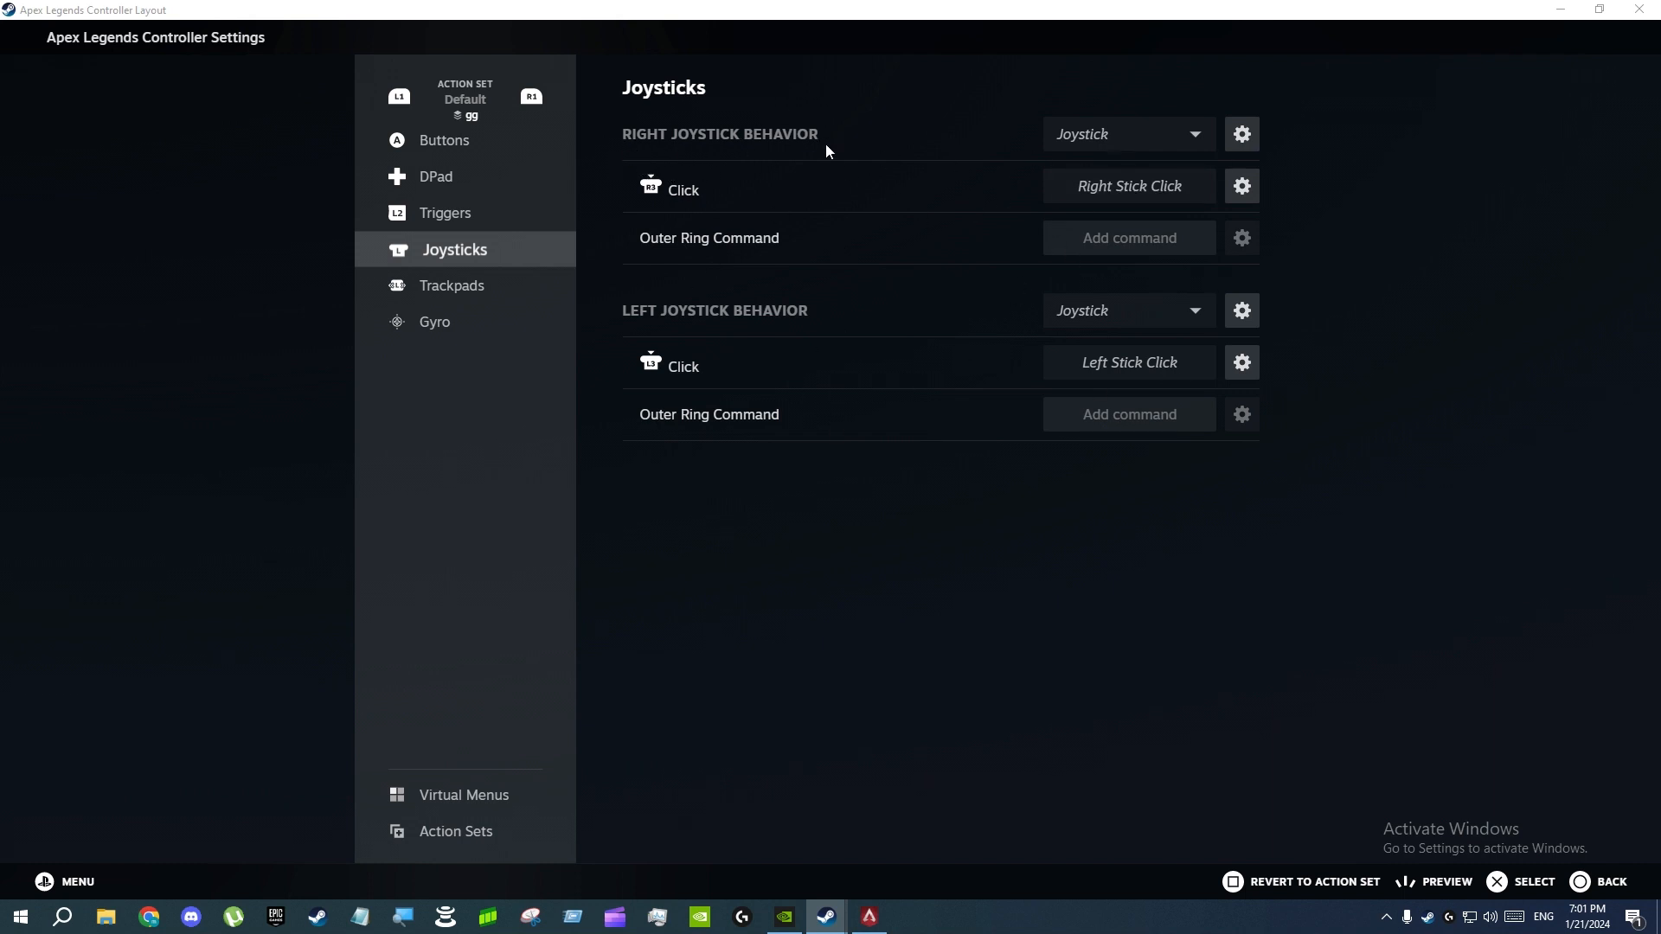
Open the gg layer's right joystick settings and examine its scale, response curve, output, dead zone and Anti-Deadzone values
left_click(1252, 145)
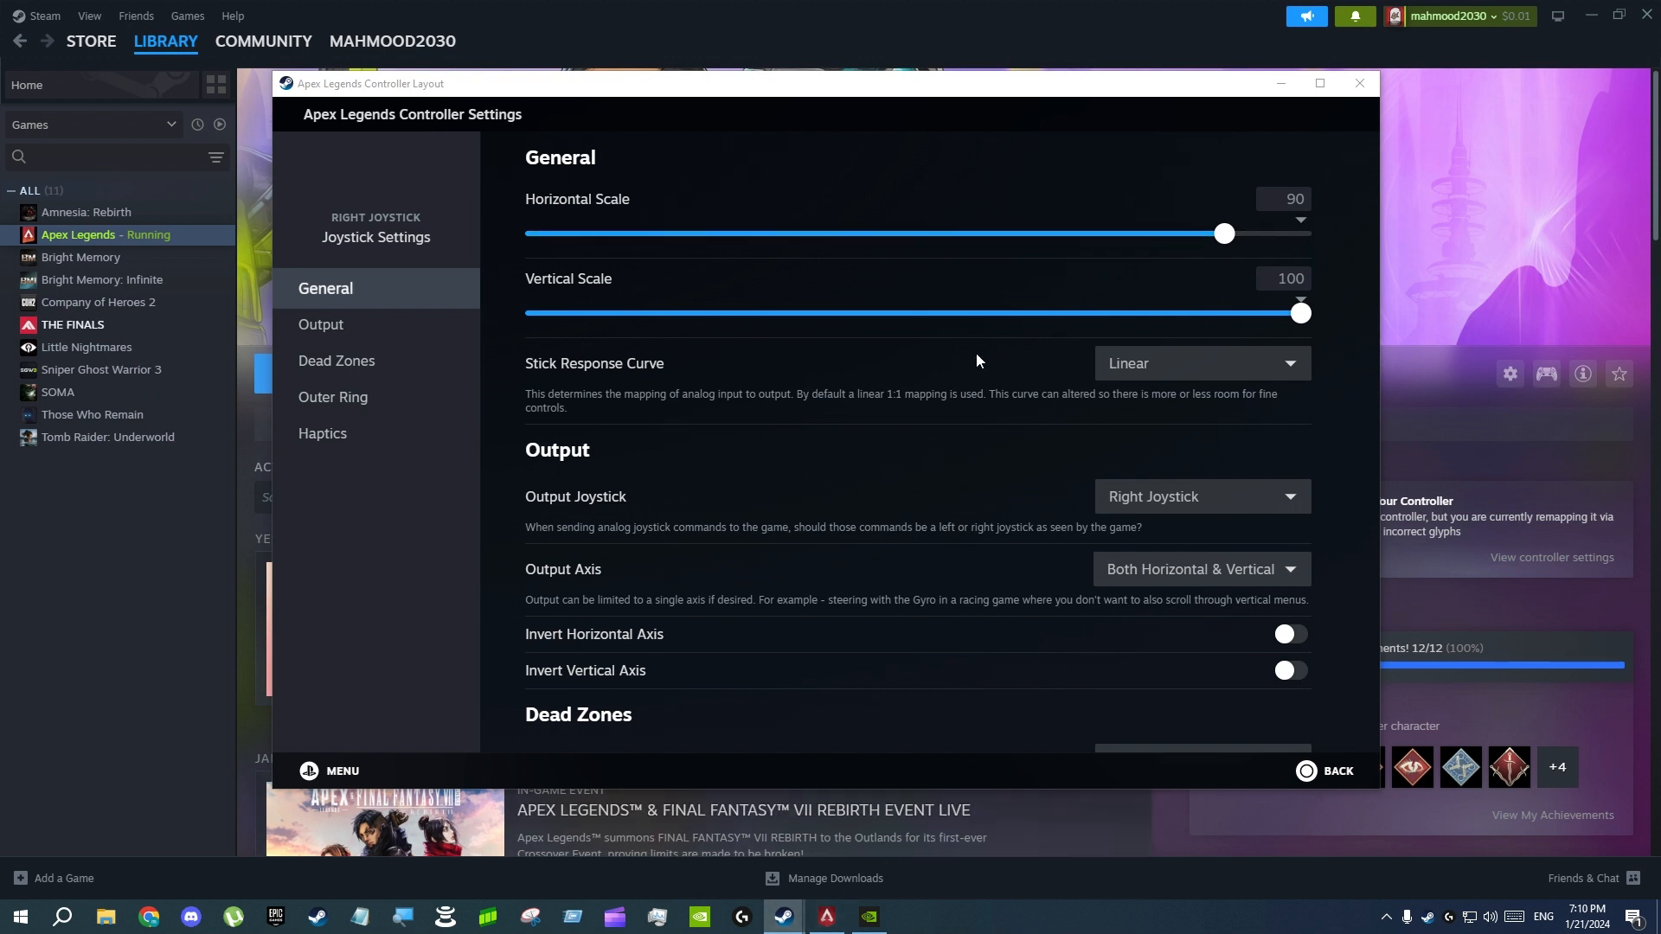
scroll(962, 348, "down", 1)
scroll(962, 347, "up", 1)
scroll(1158, 359, "down", 4)
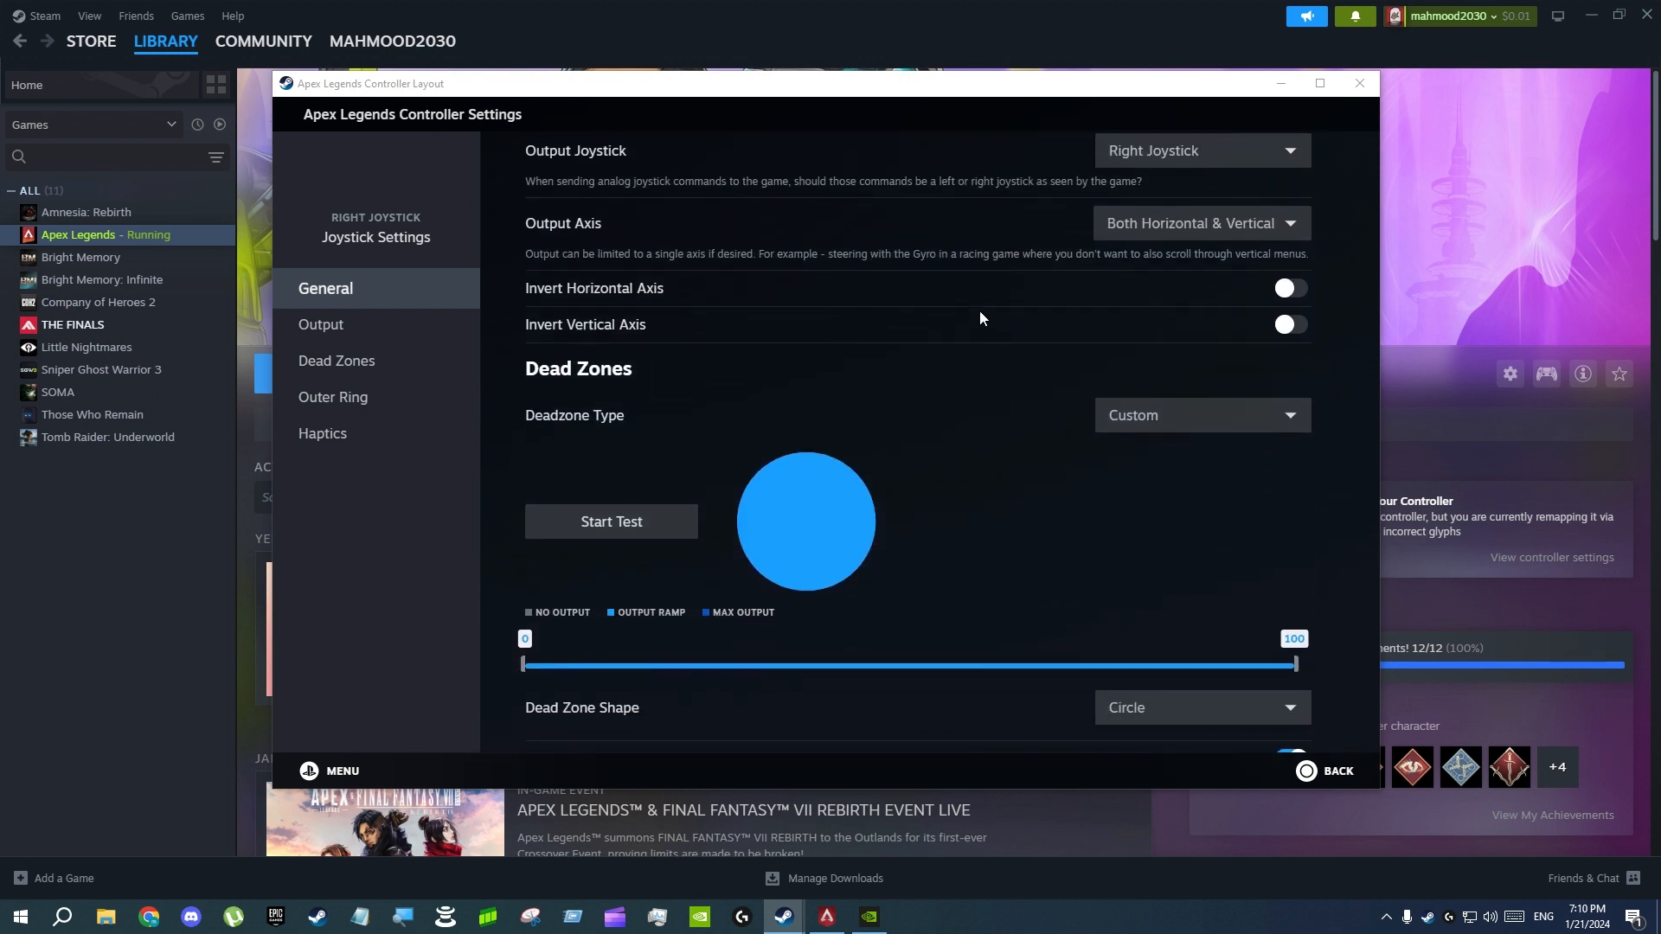
scroll(980, 317, "down", 3)
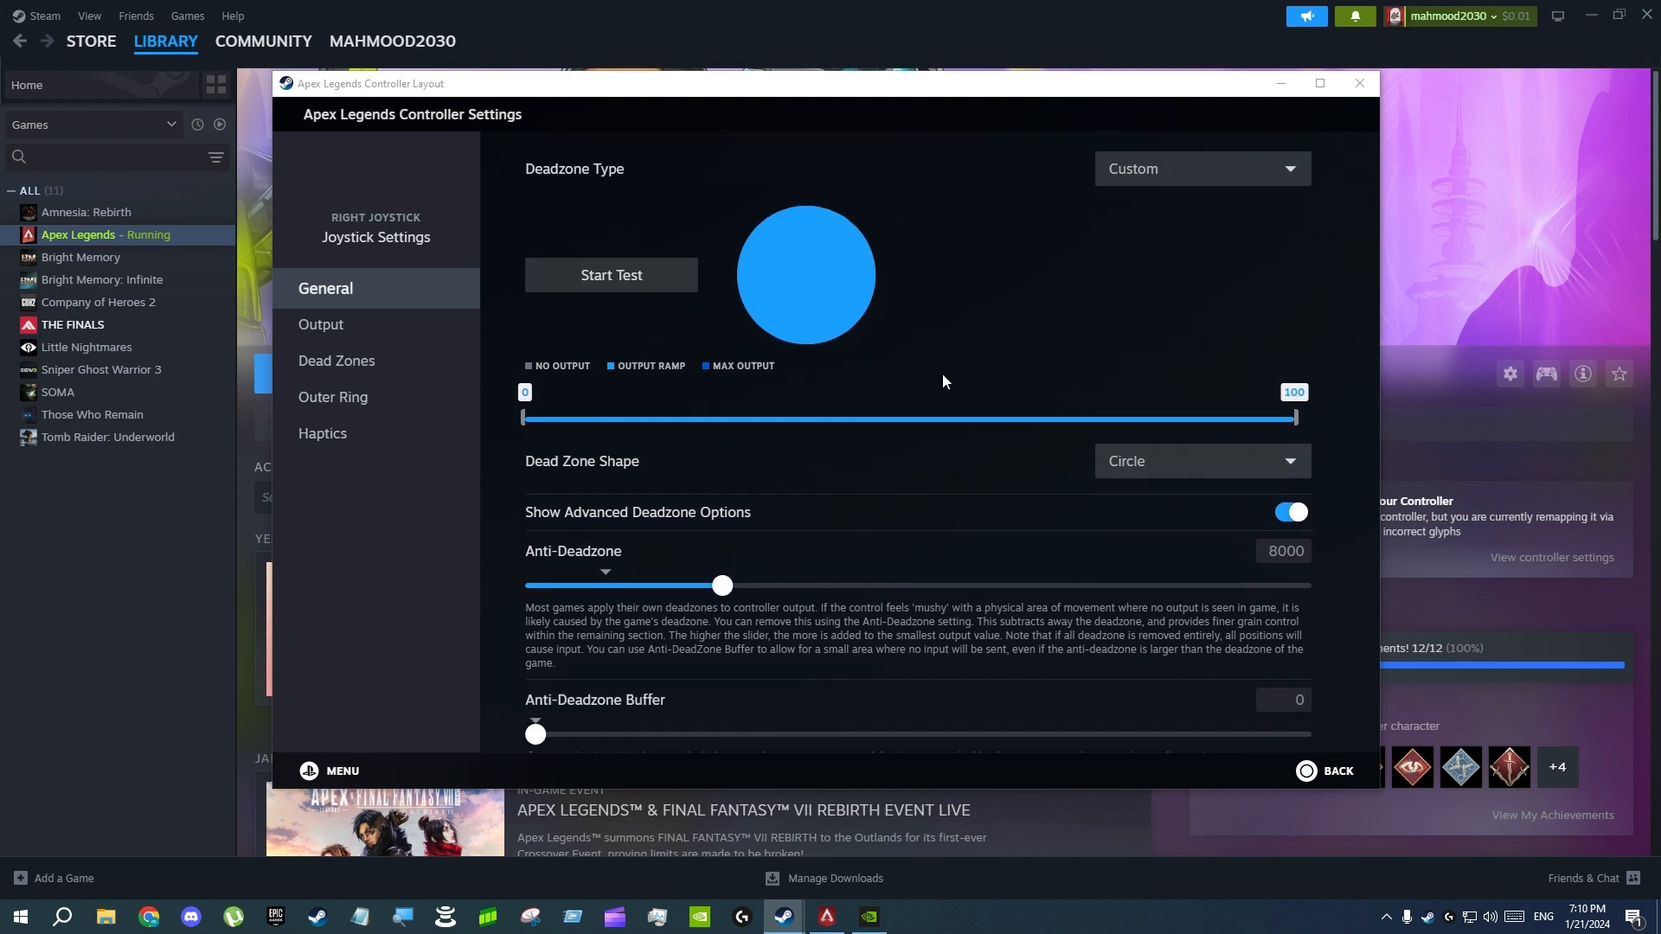
scroll(952, 381, "down", 2)
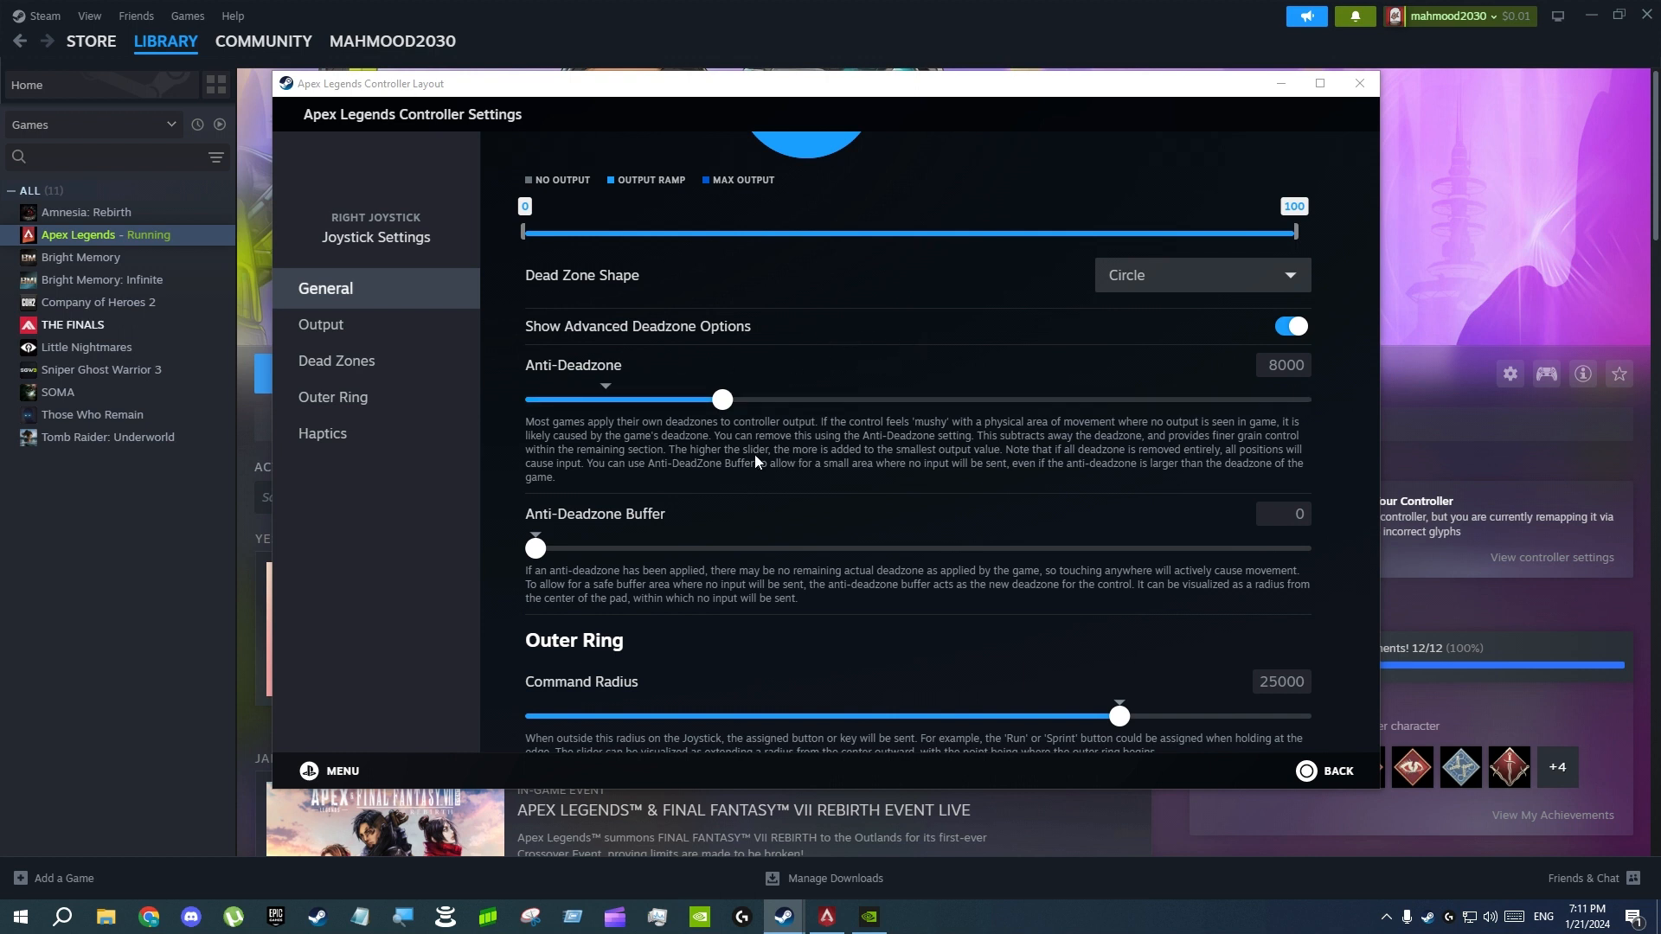
scroll(946, 438, "up", 4)
scroll(848, 580, "down", 2)
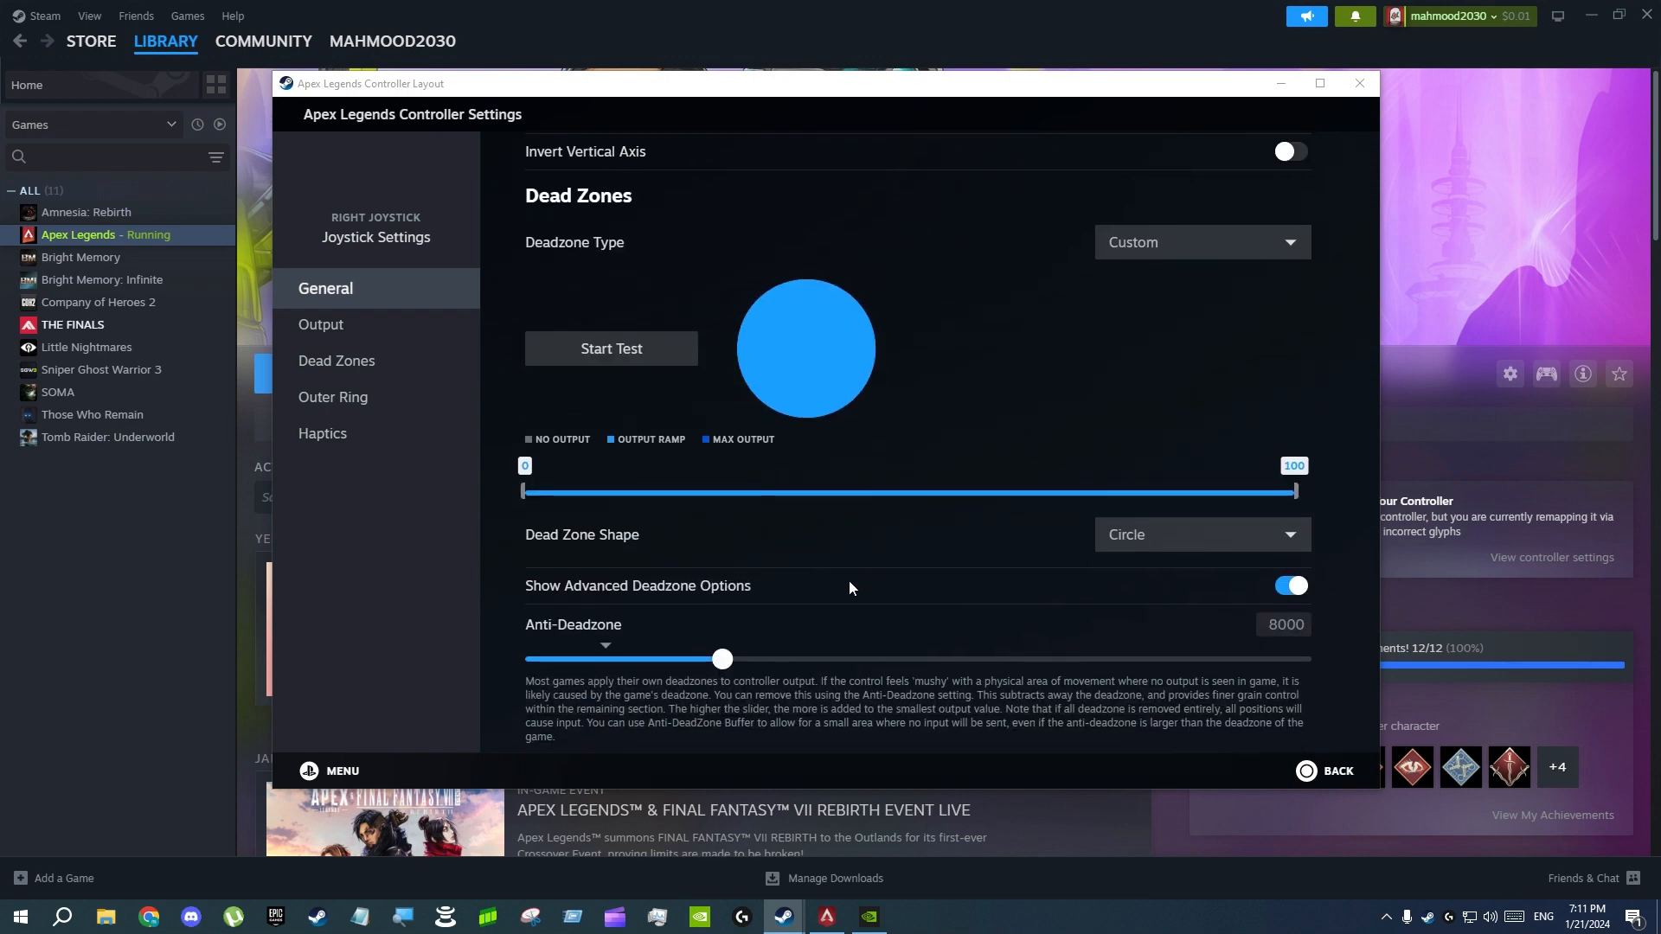
scroll(869, 553, "down", 3)
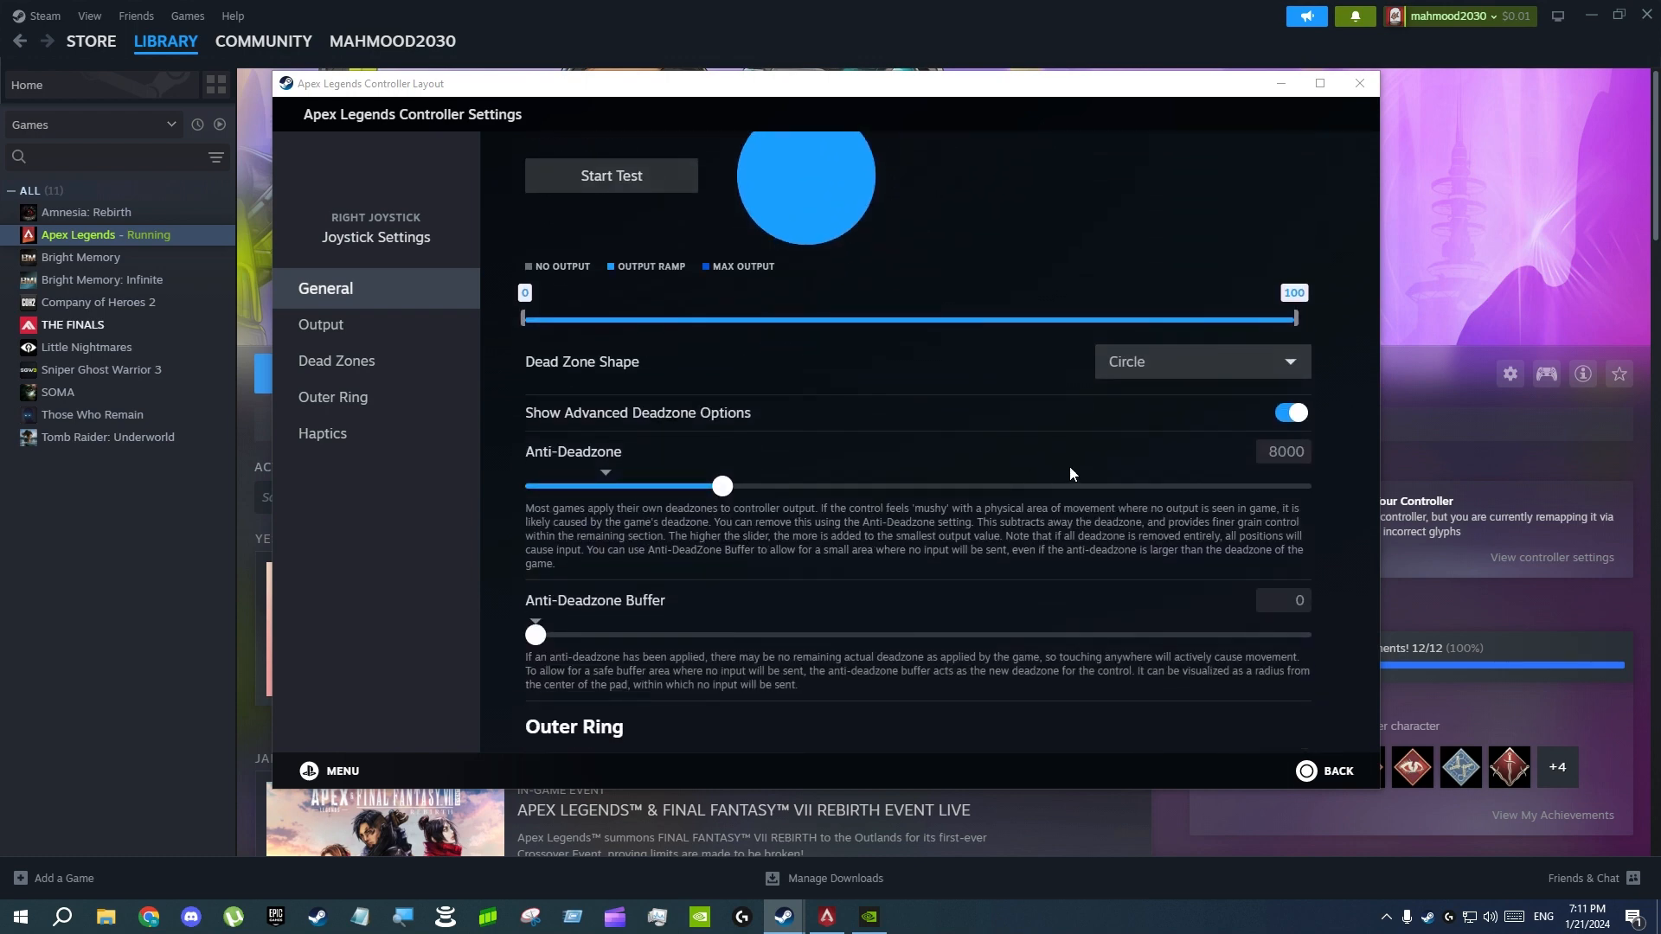
scroll(865, 532, "up", 8)
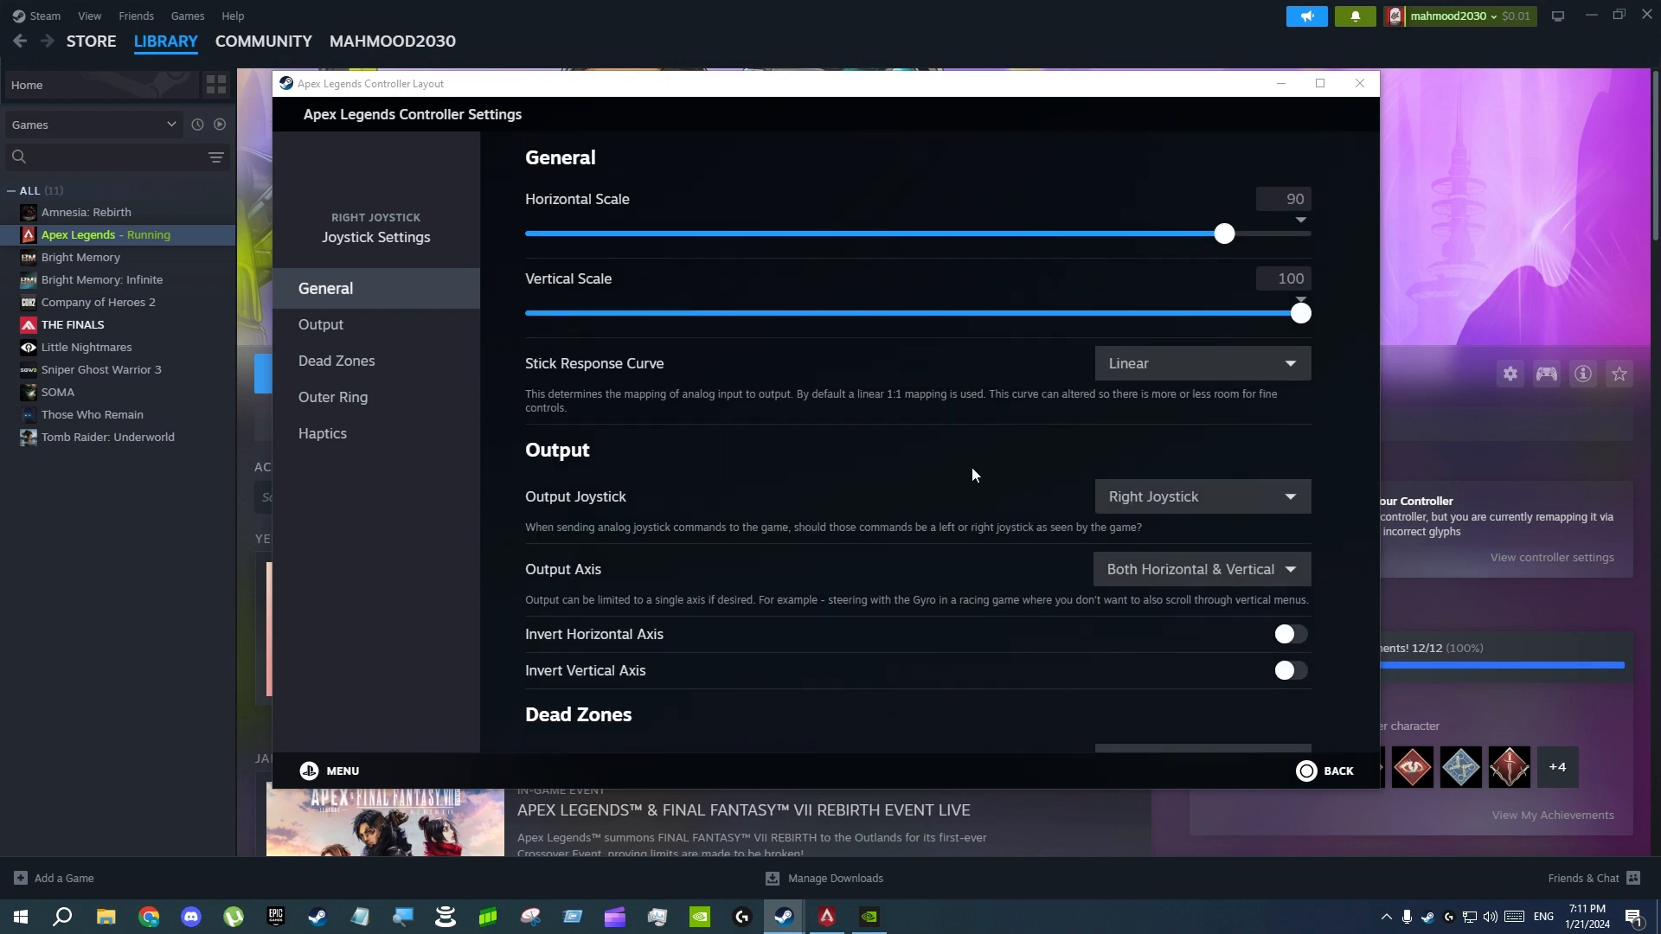
scroll(880, 439, "down", 8)
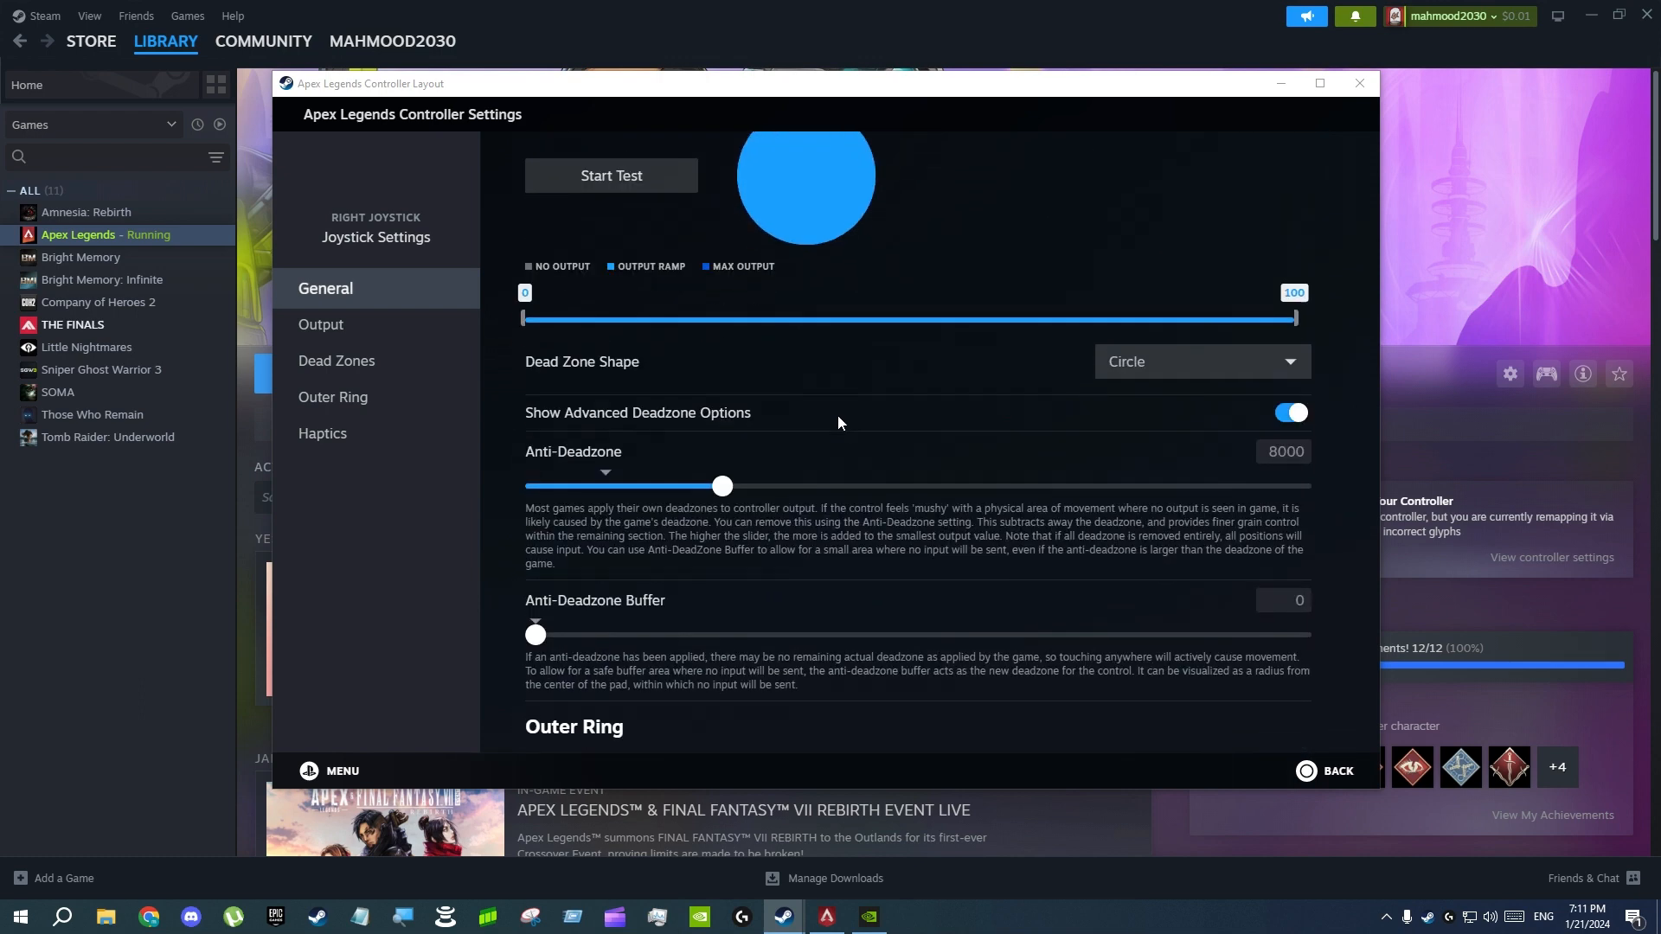
scroll(817, 422, "up", 8)
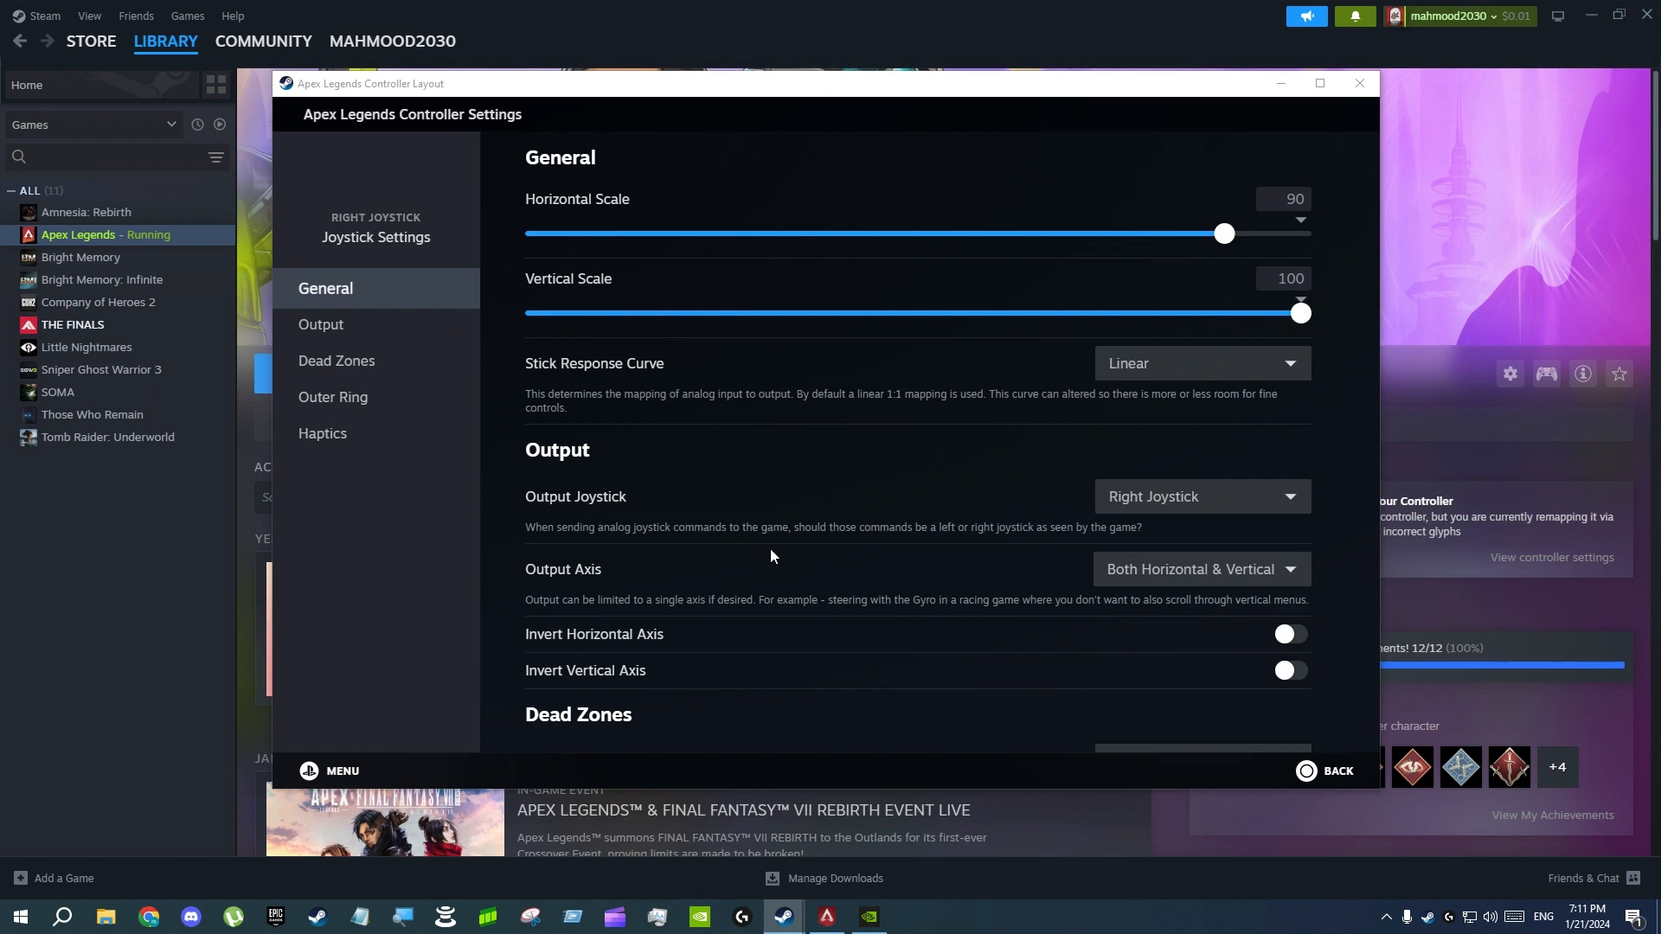
scroll(803, 450, "down", 4)
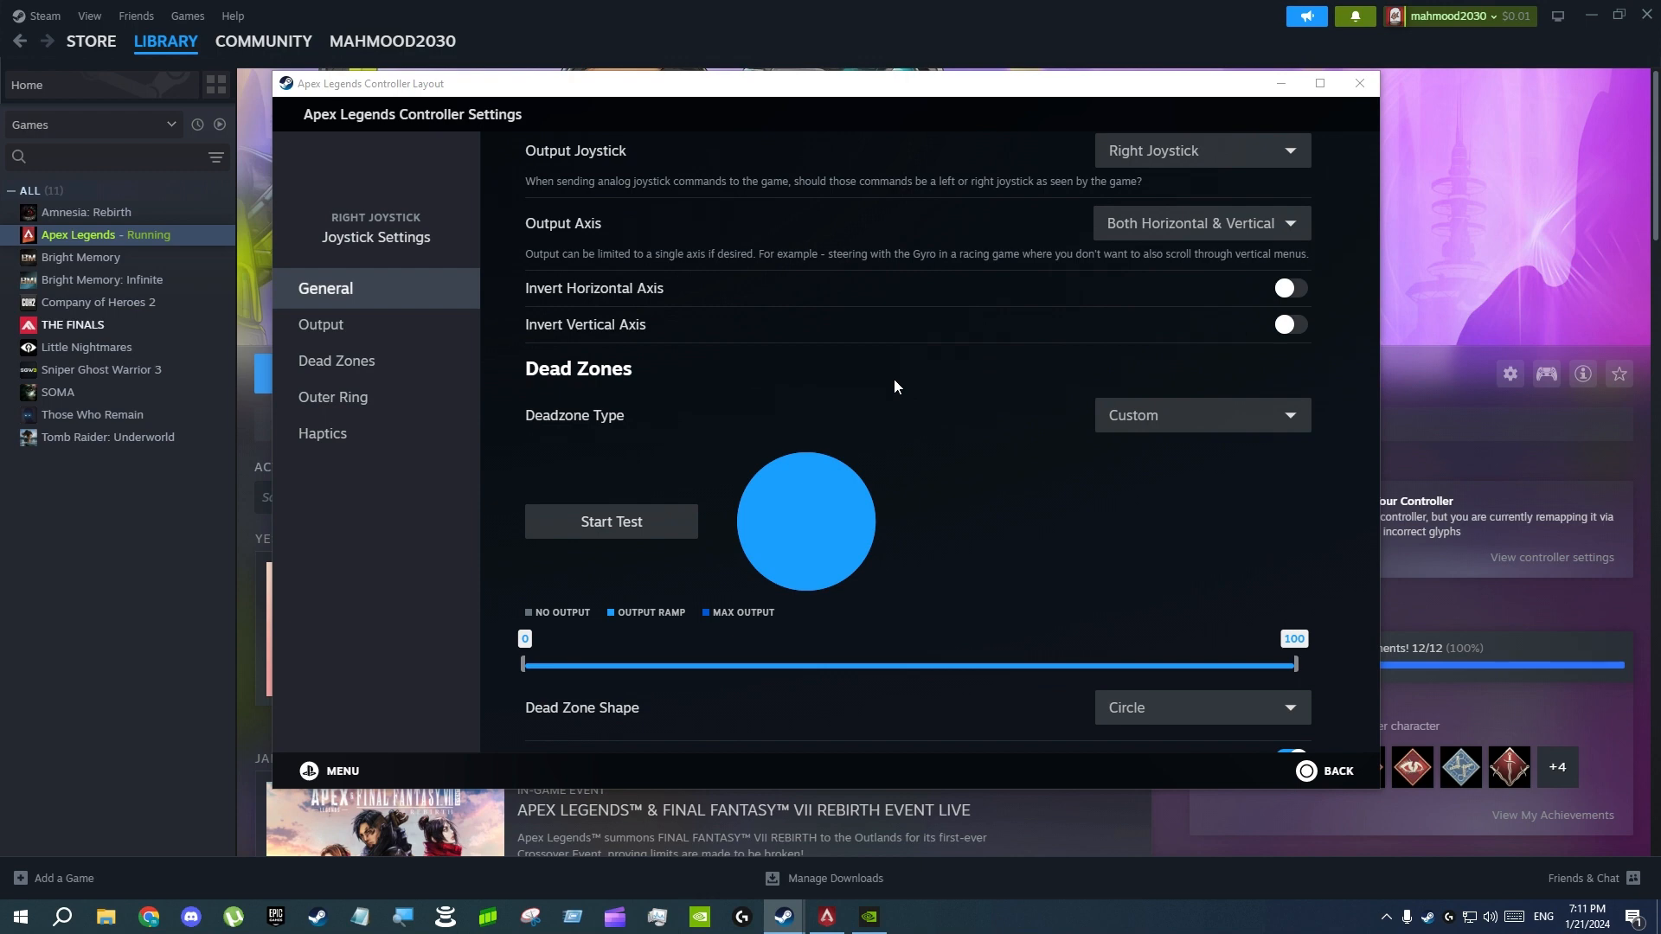
scroll(917, 346, "down", 3)
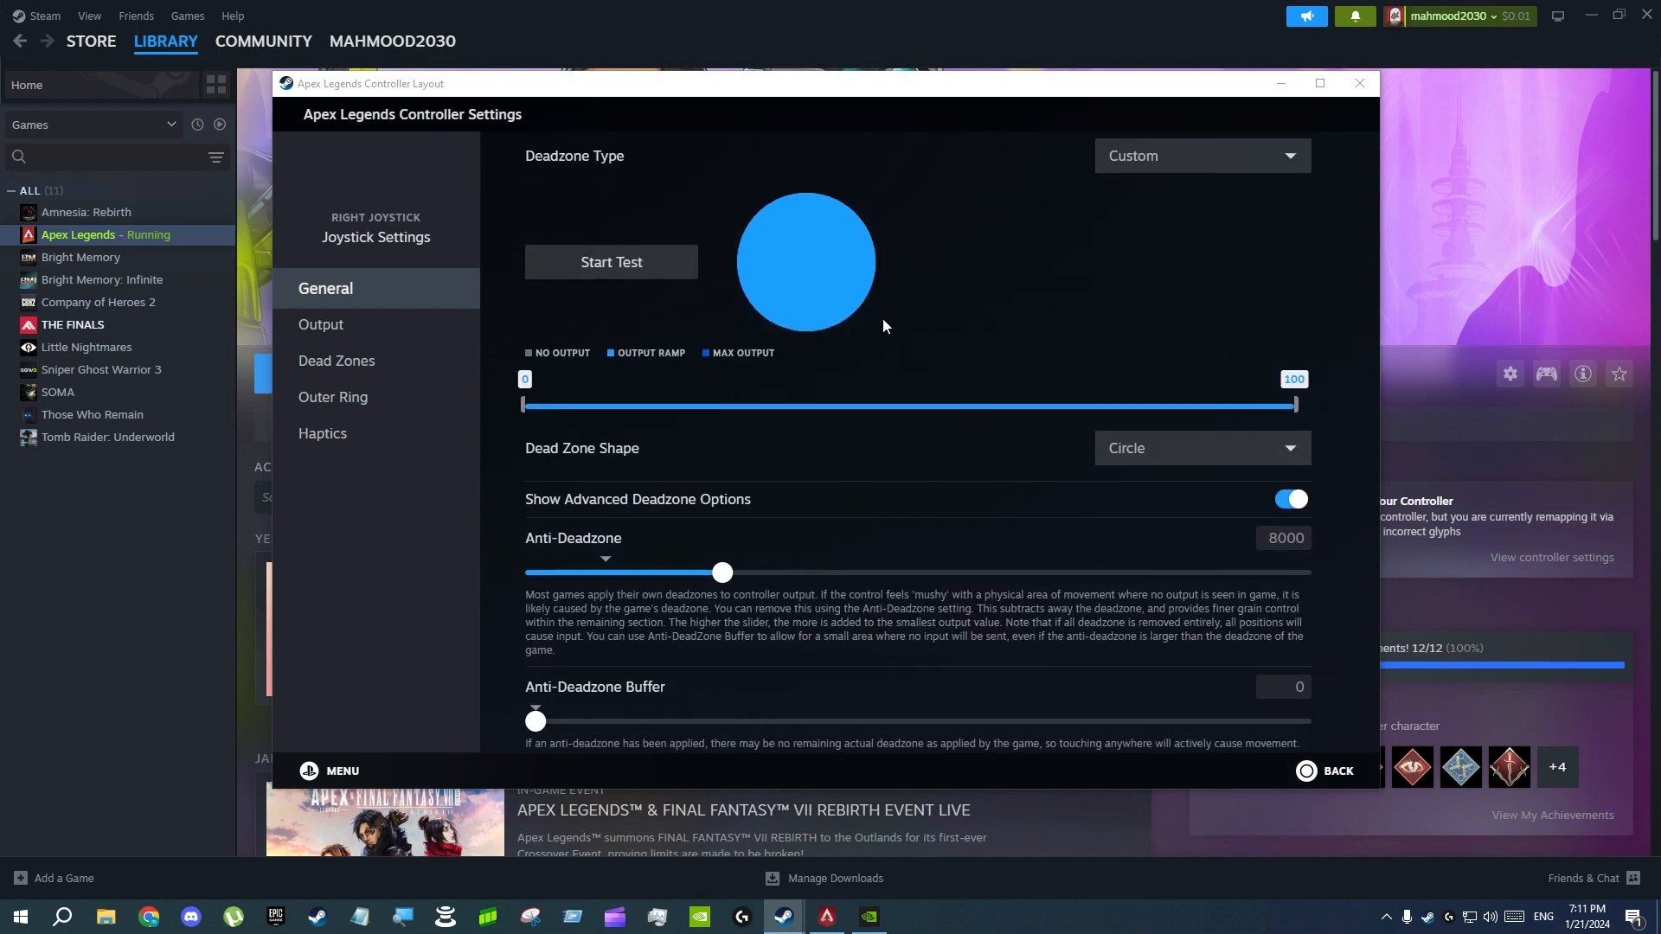